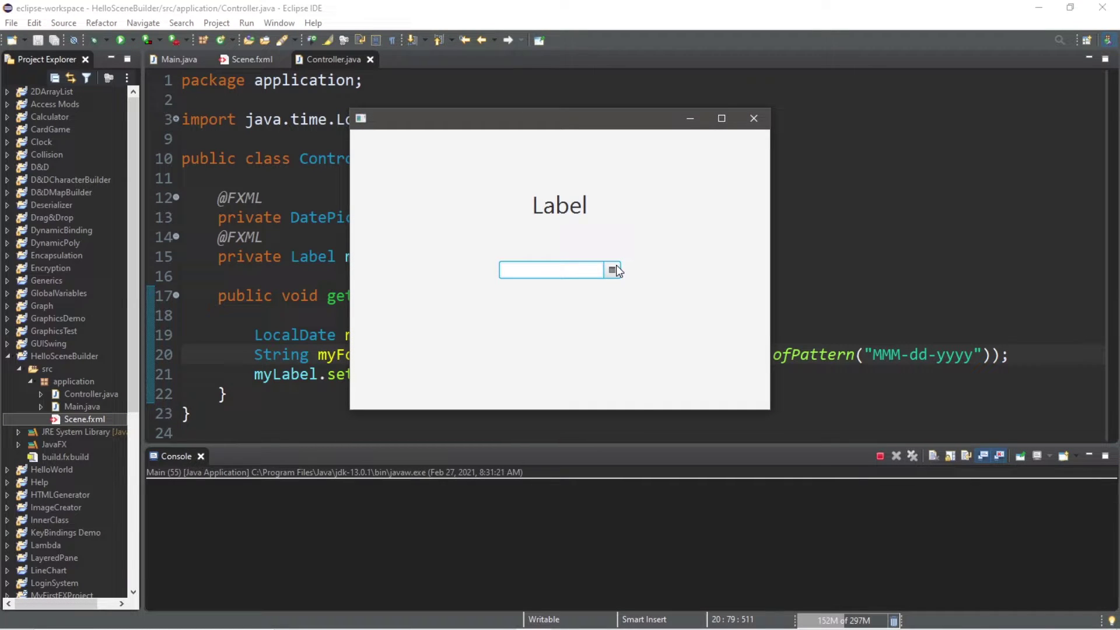
In the running app's calendar, advance to 2022 and choose March 1.
left_click(616, 270)
left_click(631, 291)
left_click(581, 391)
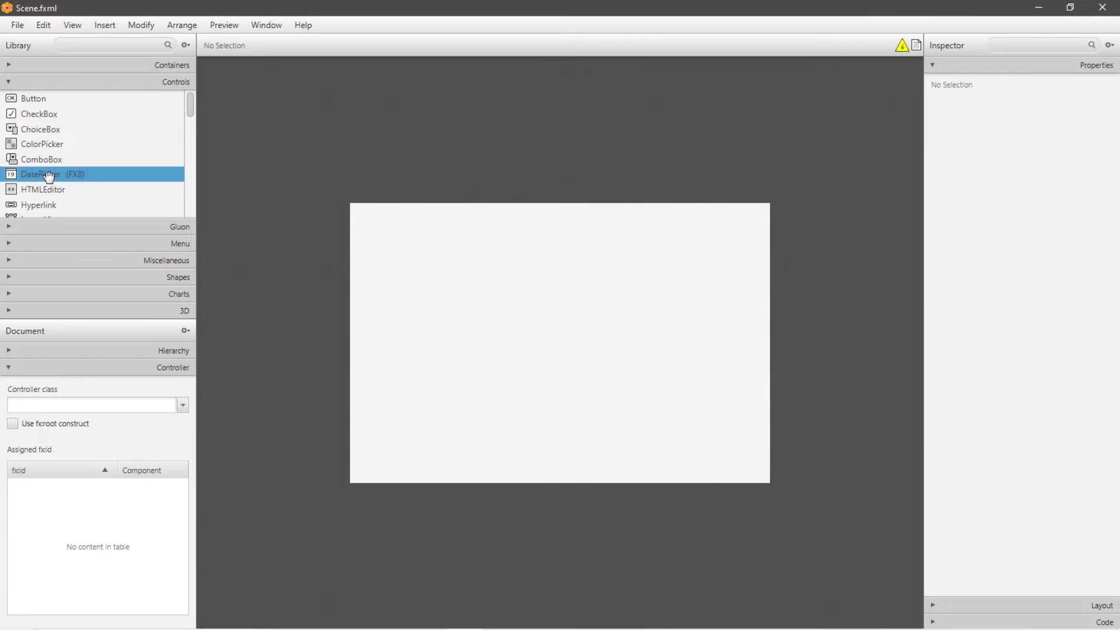
Place a DatePicker in the scene with prompt text 'Enter a date', and save.
left_click_drag(49, 175, 563, 348)
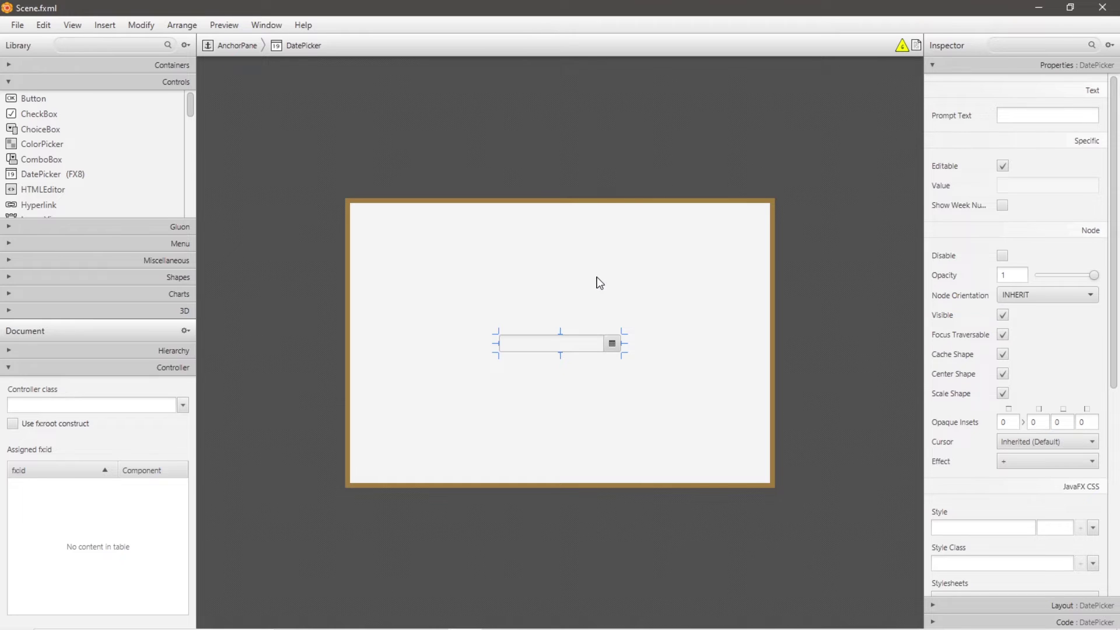
left_click(44, 175)
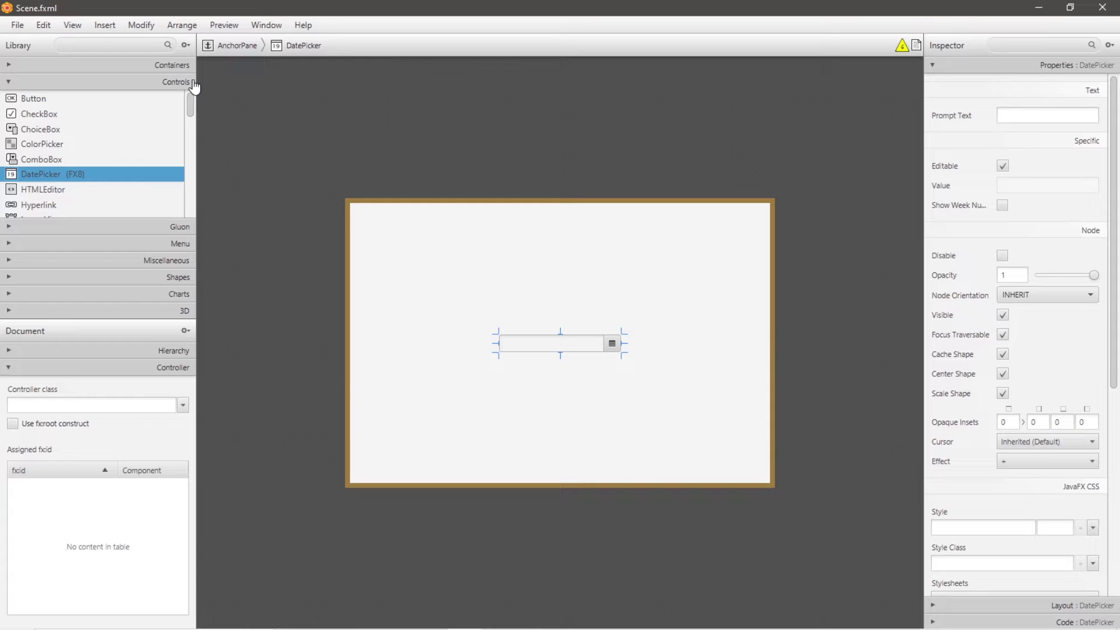
left_click(1062, 119)
type("Enter a date")
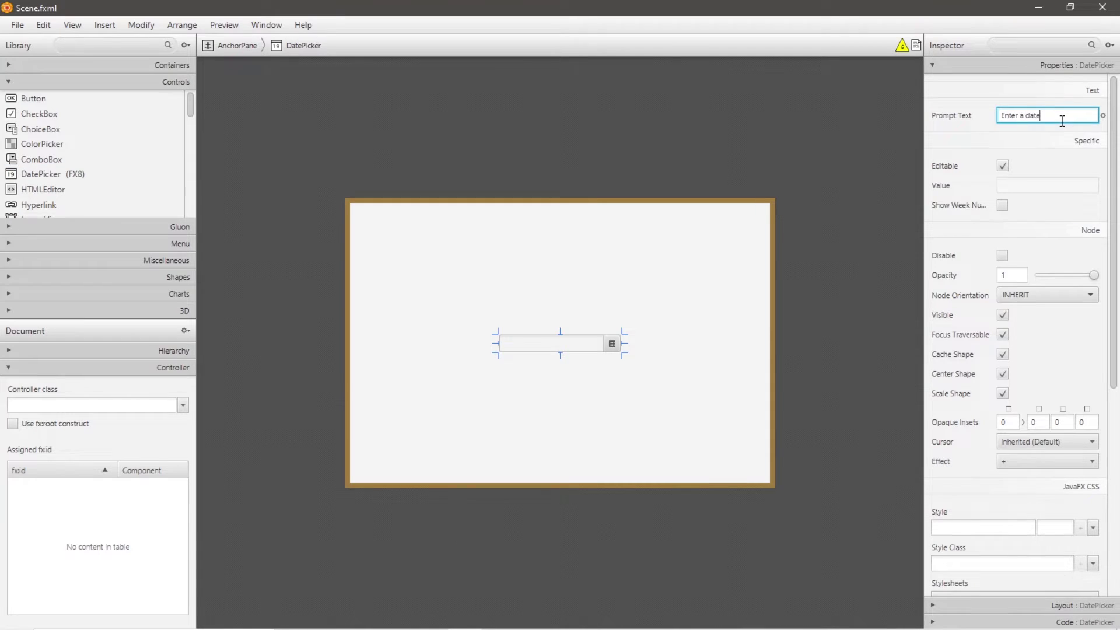
key("Return")
key("ctrl+s")
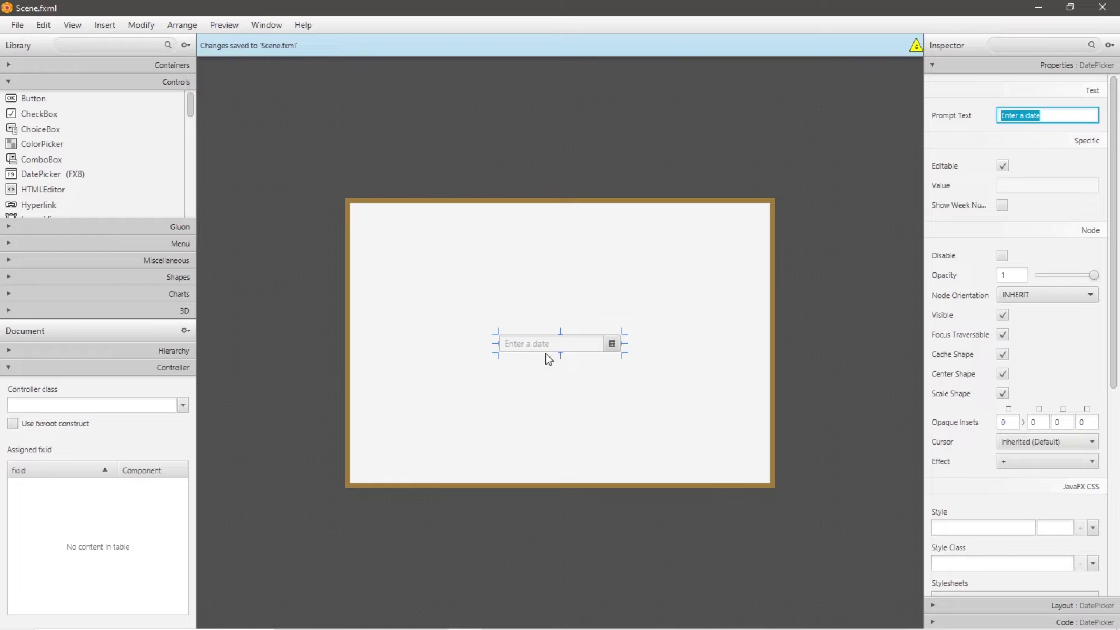
Give the date picker fx:id myDatePicker and On Action handler getDate, and save.
left_click(1015, 67)
left_click(1010, 100)
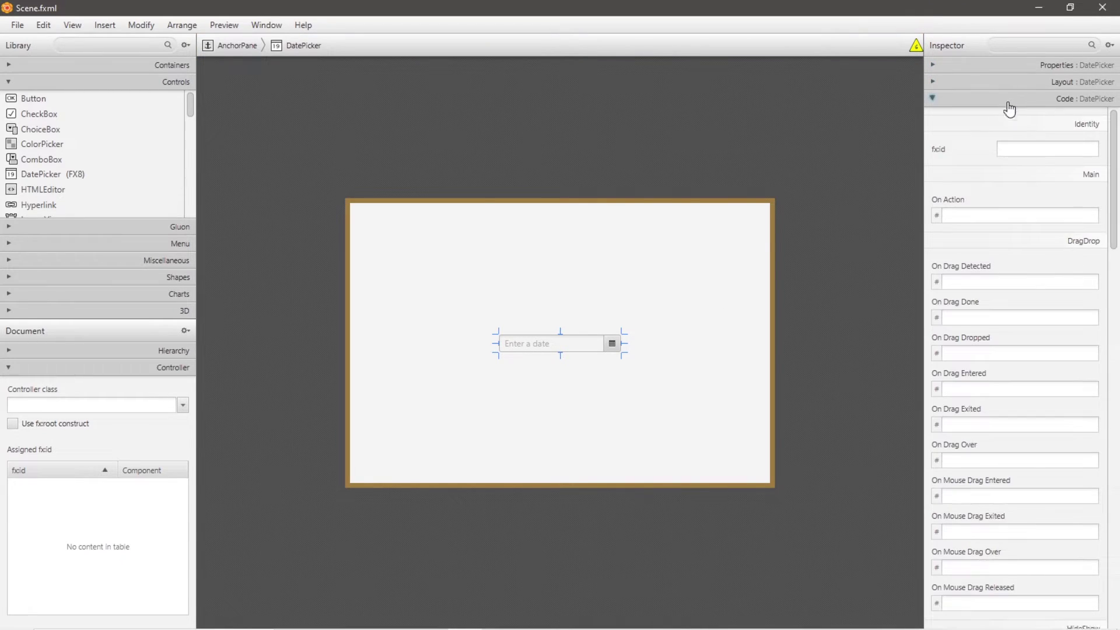
left_click(1026, 154)
left_click(988, 219)
type("getDate")
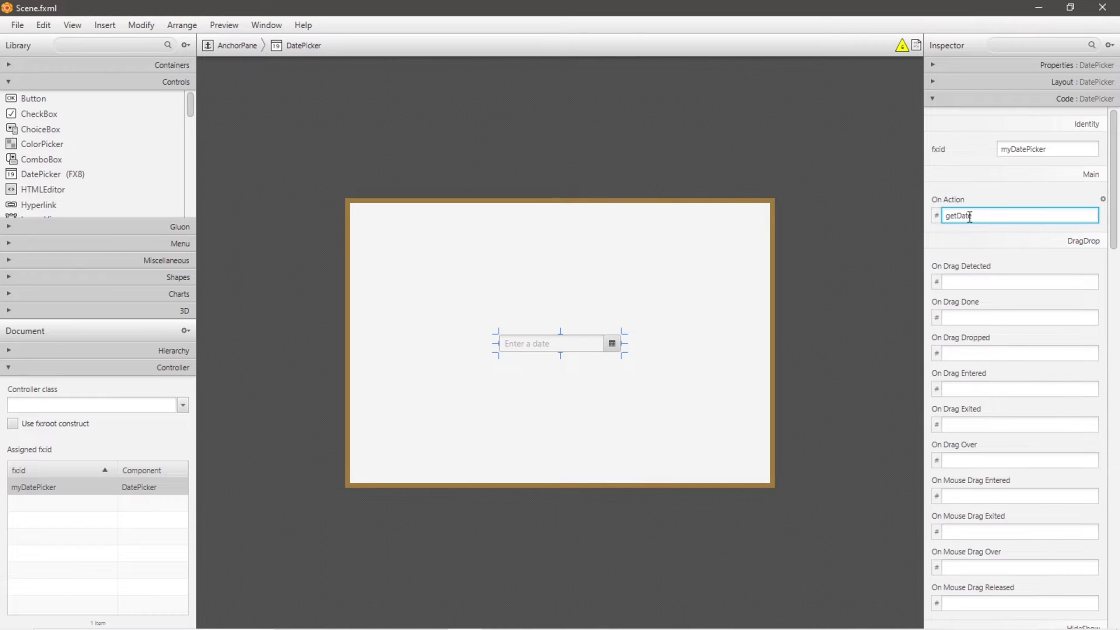
key("ctrl+s")
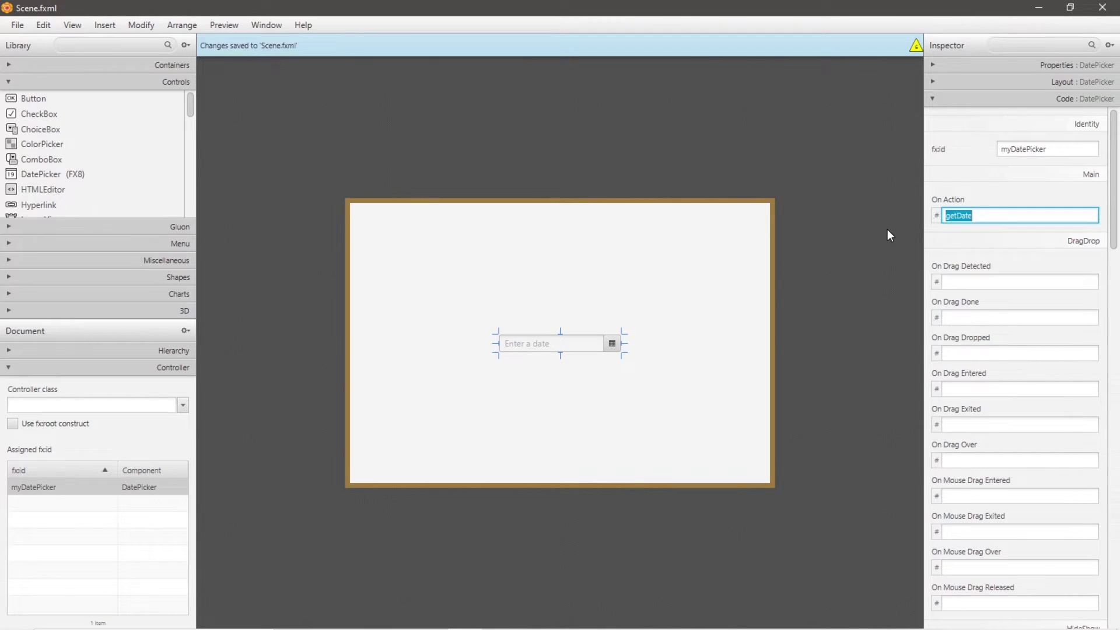
scroll(118, 149, "down", 3)
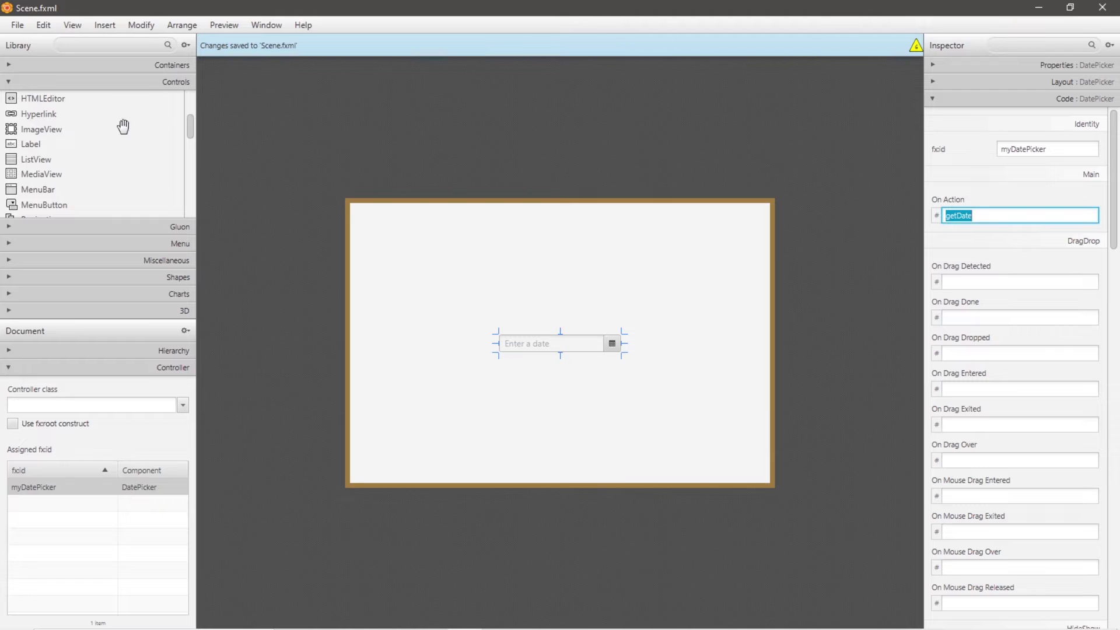
Add a full-width label above the date picker with 34px font and CENTER alignment.
left_click_drag(32, 145, 565, 266)
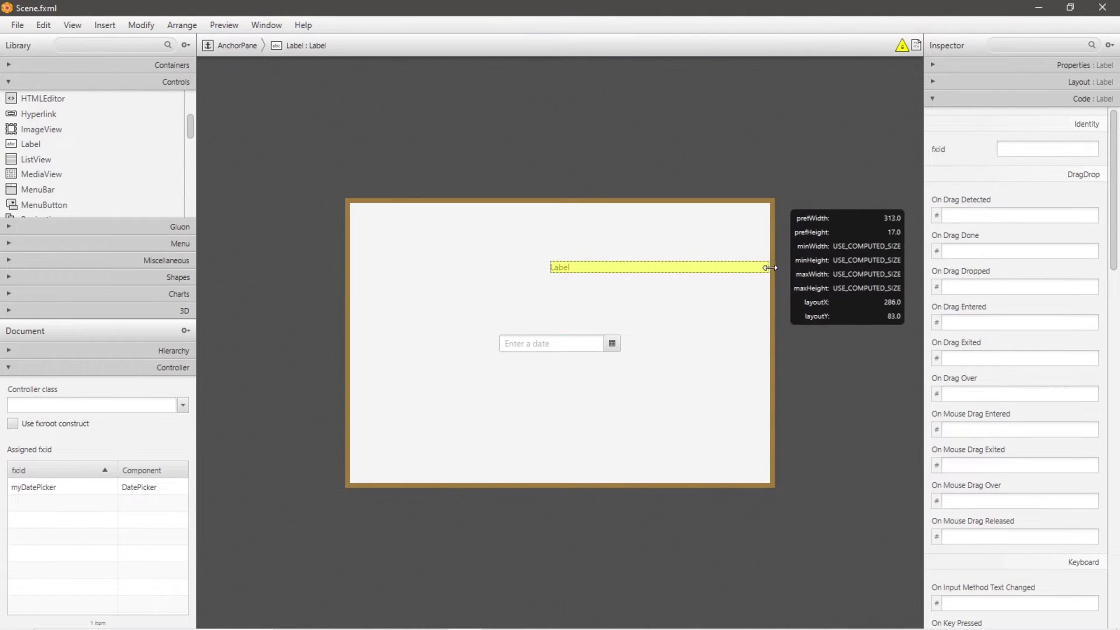
left_click_drag(565, 267, 766, 268)
left_click_drag(547, 267, 349, 266)
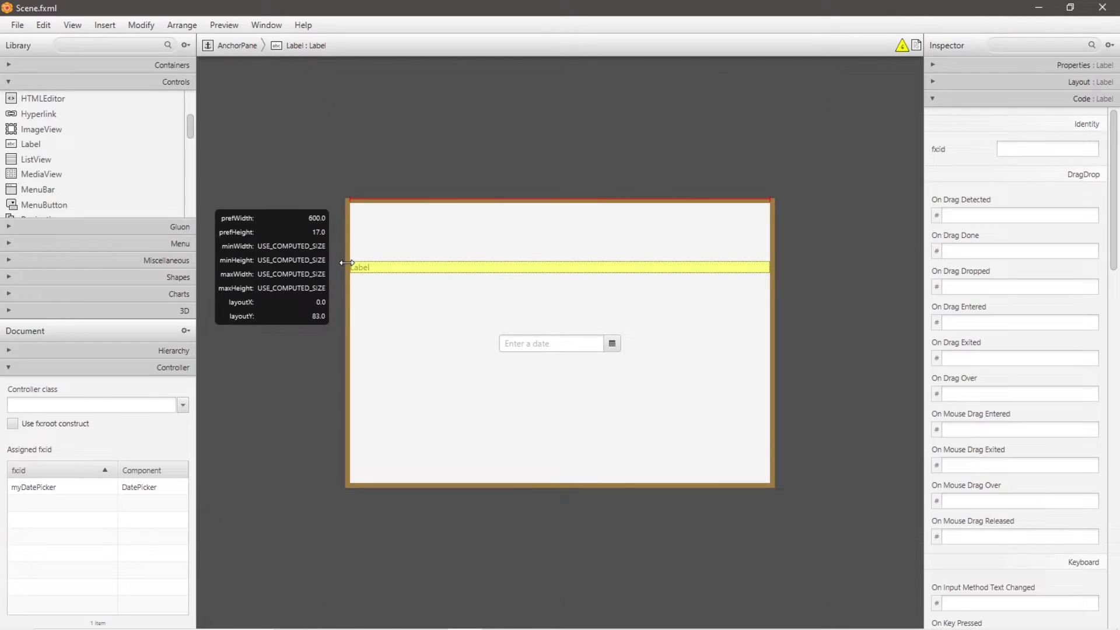
left_click(1016, 67)
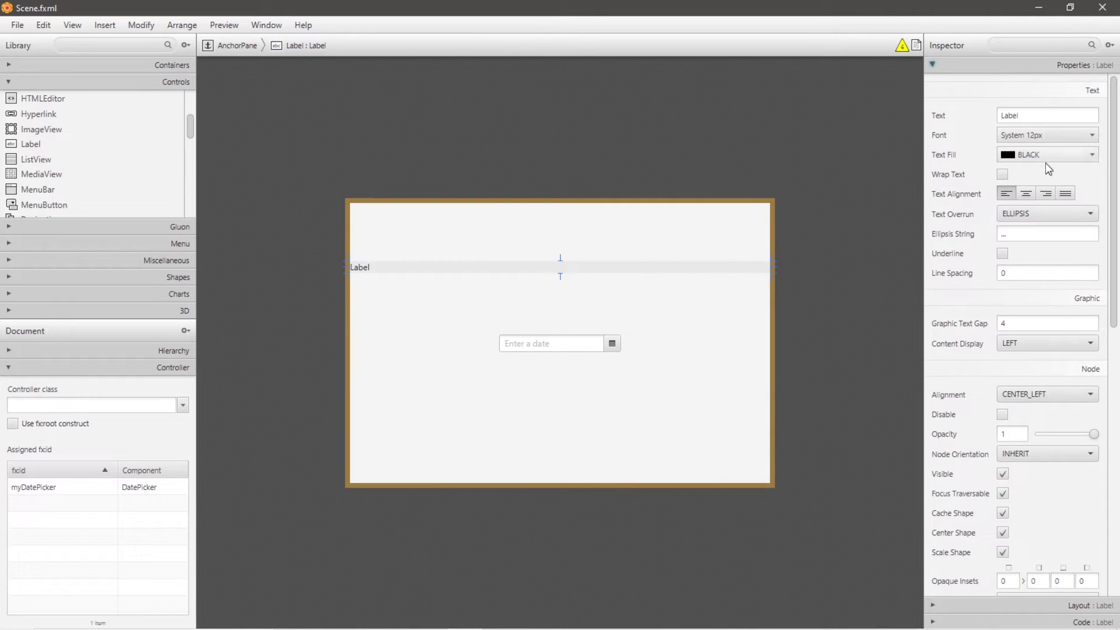
left_click(1019, 136)
left_click_drag(1027, 197, 1052, 197)
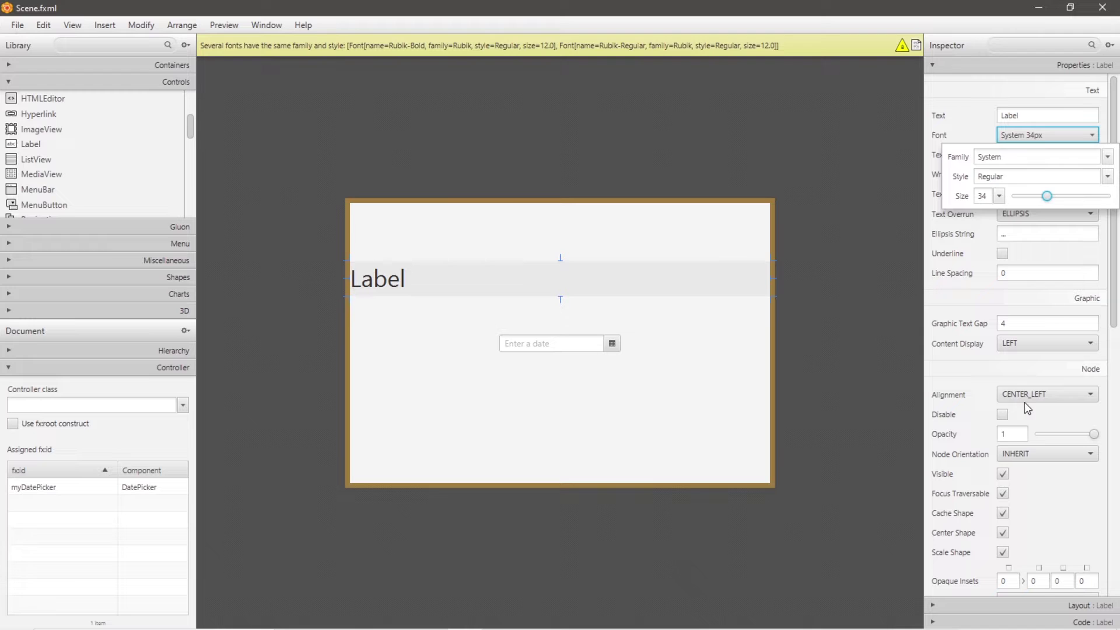
left_click(1030, 405)
left_click(1015, 479)
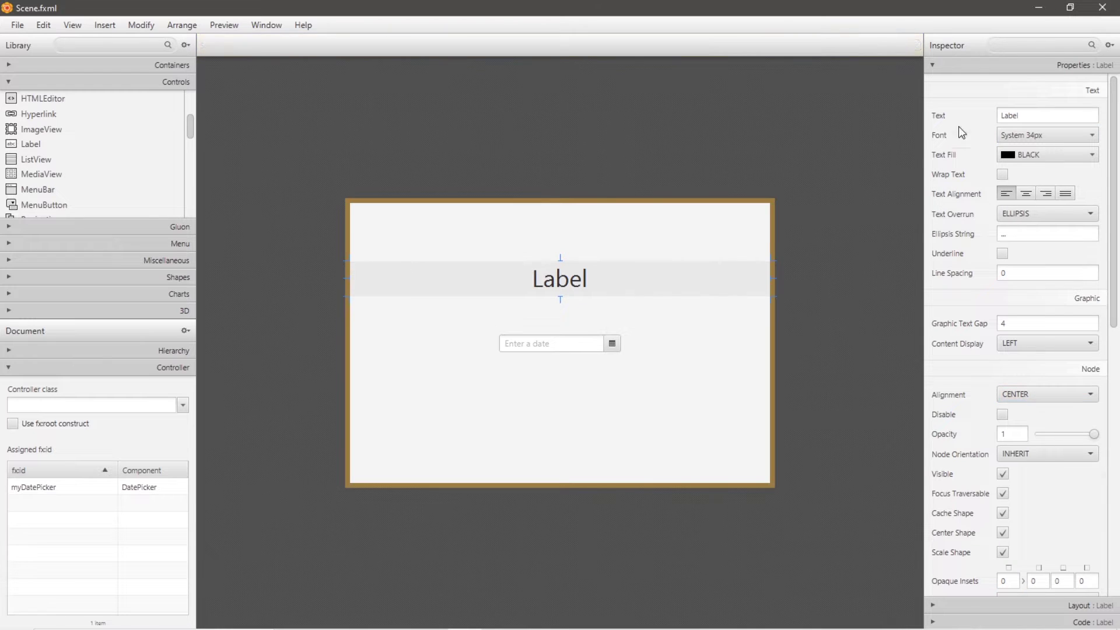
Set the label's fx:id to myLabel, save, and make application.Controller the controller class.
left_click(978, 67)
left_click(1014, 98)
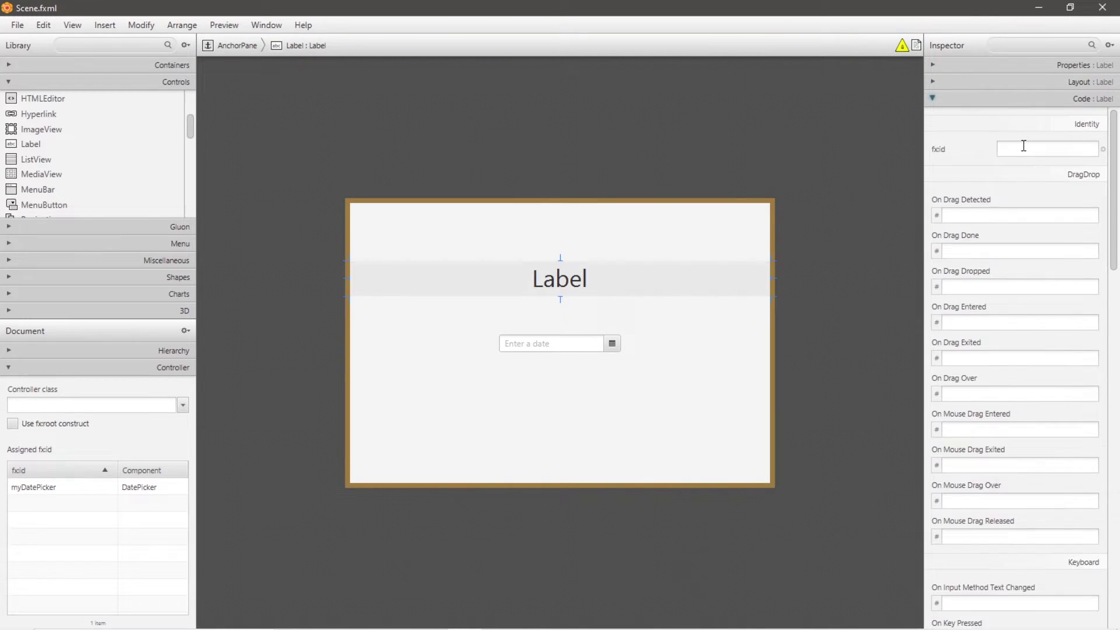
left_click(1023, 148)
type("myLabel")
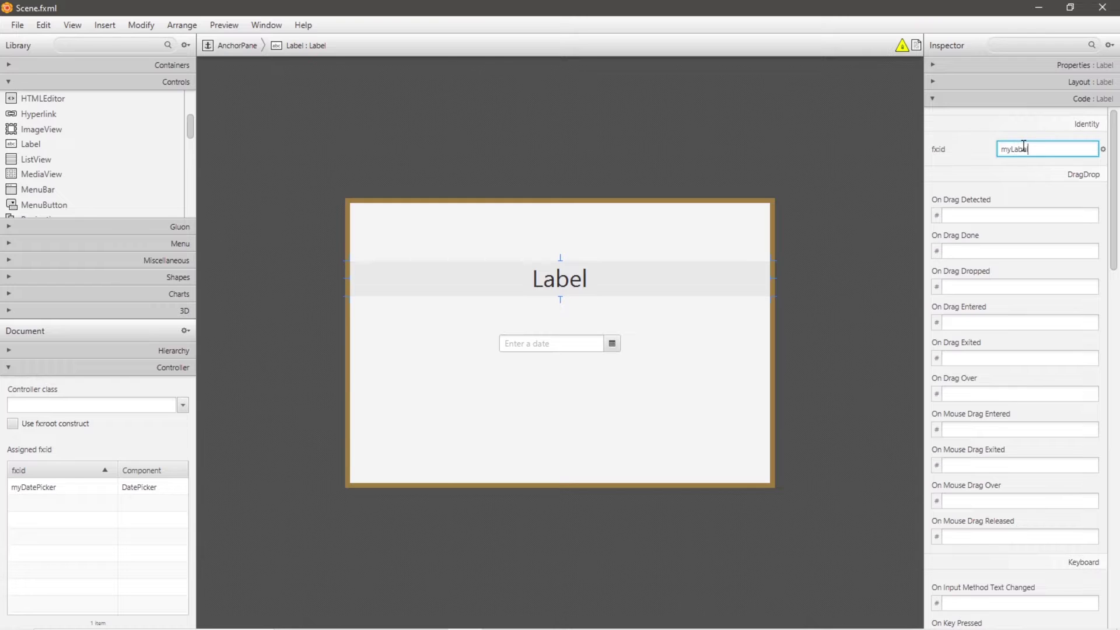
key("Return")
key("ctrl+s")
left_click(182, 405)
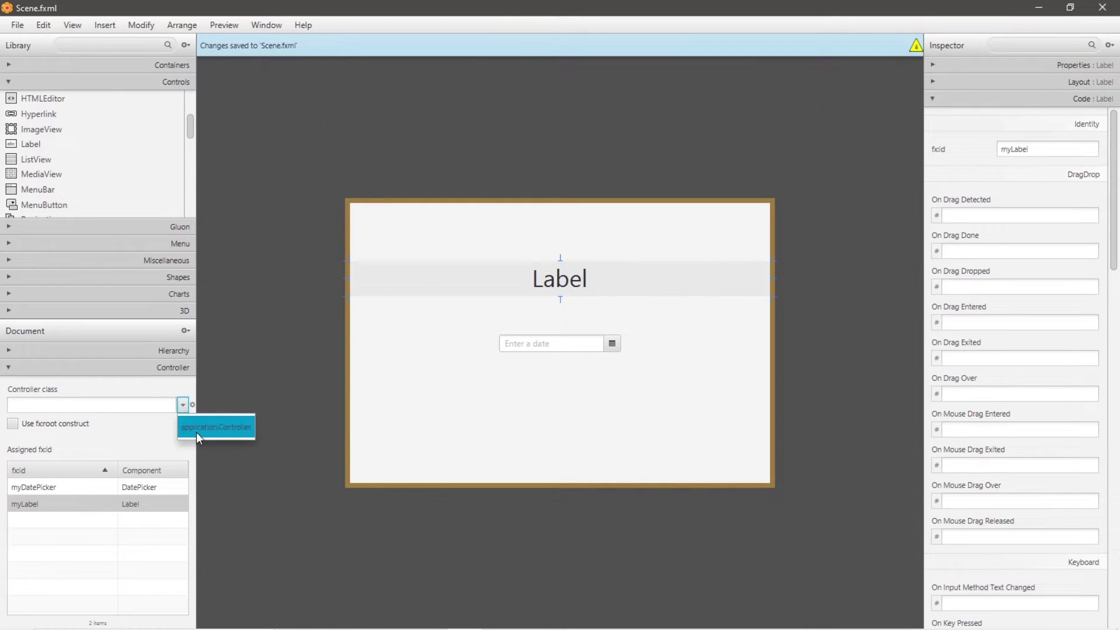
left_click(197, 433)
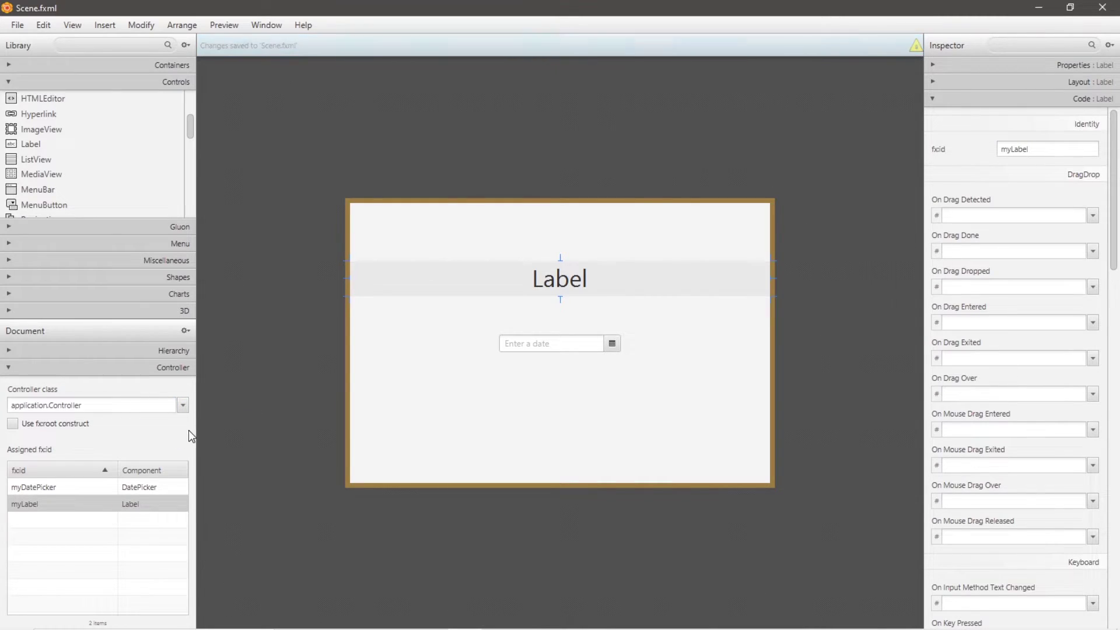
key("alt+Tab")
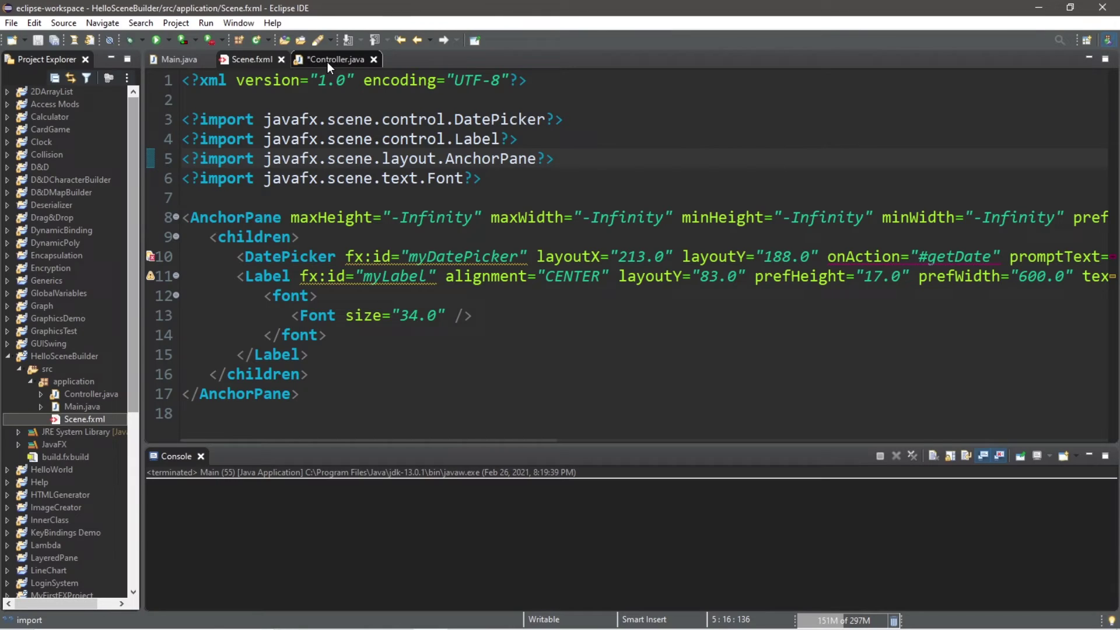
left_click(332, 60)
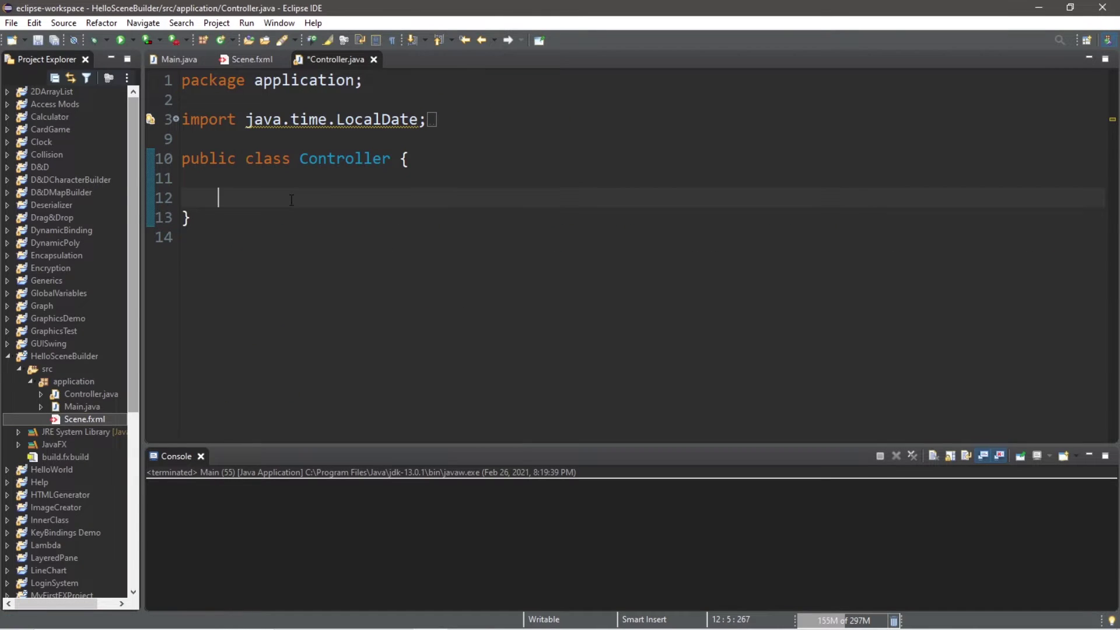
type("@FXML")
key("Return")
type("privat")
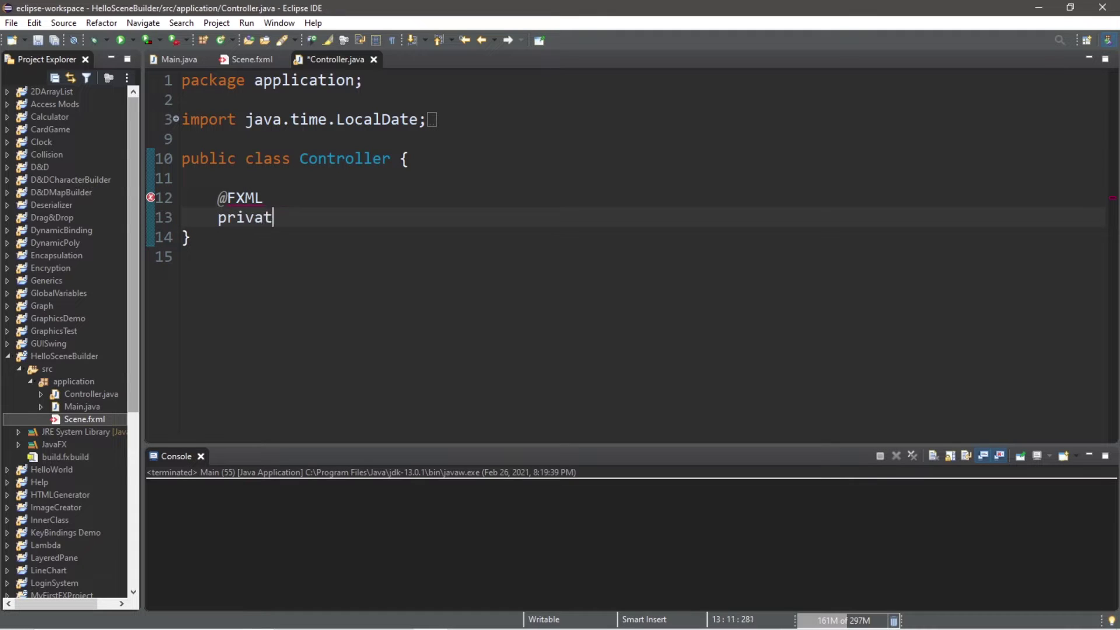
type("e DateP")
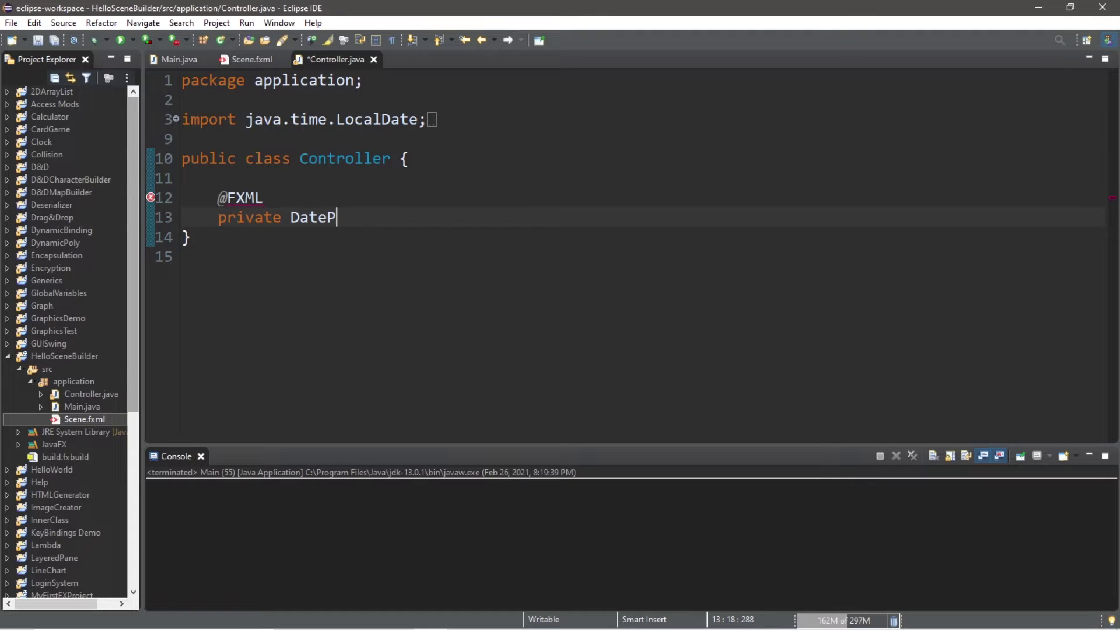
type("icker myDate")
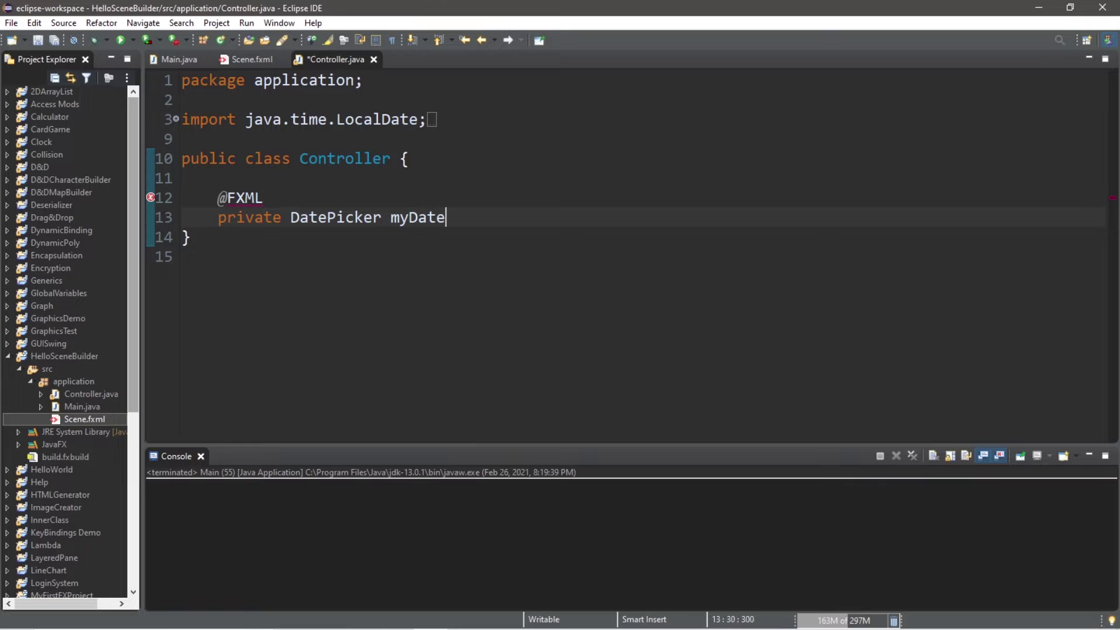
type("Picker")
type(";")
key("Return")
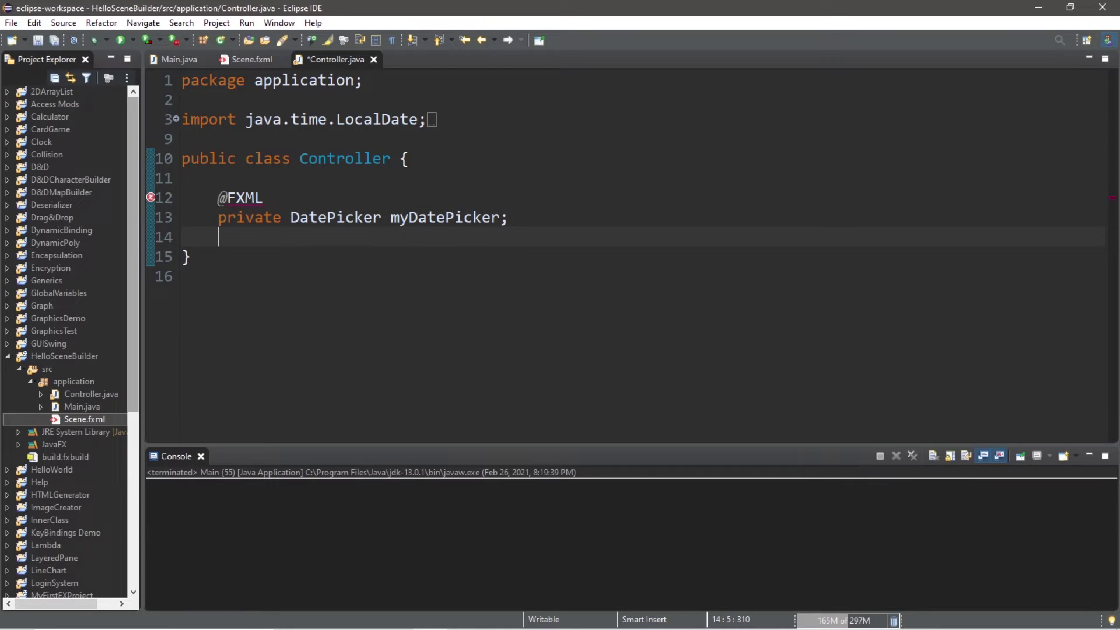
type("@FXML")
key("Return")
type("private L")
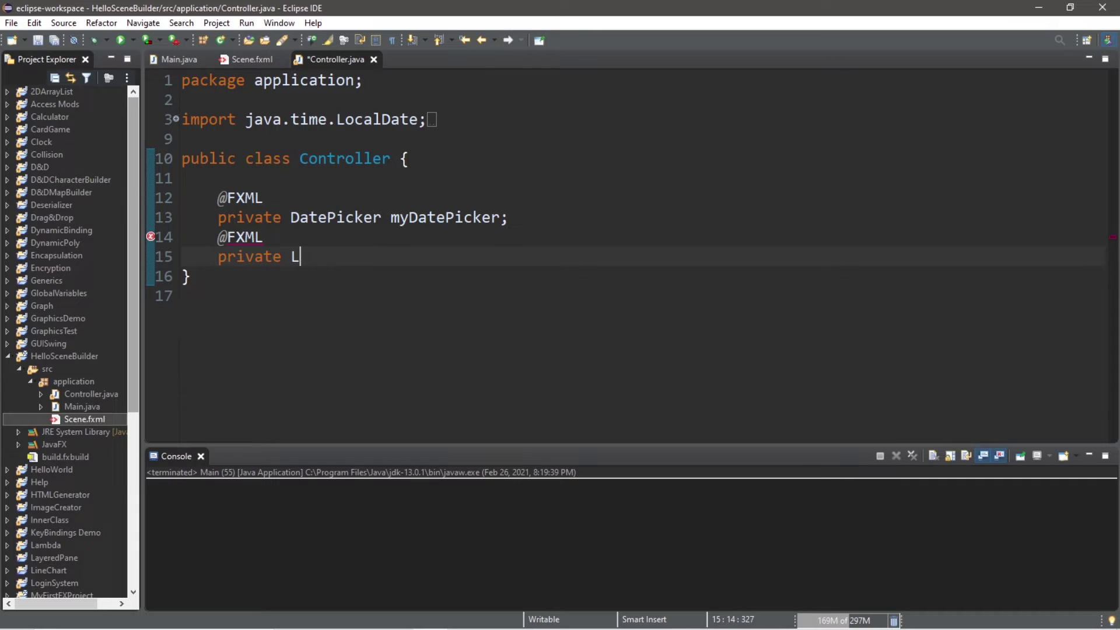
type("abel myLabe")
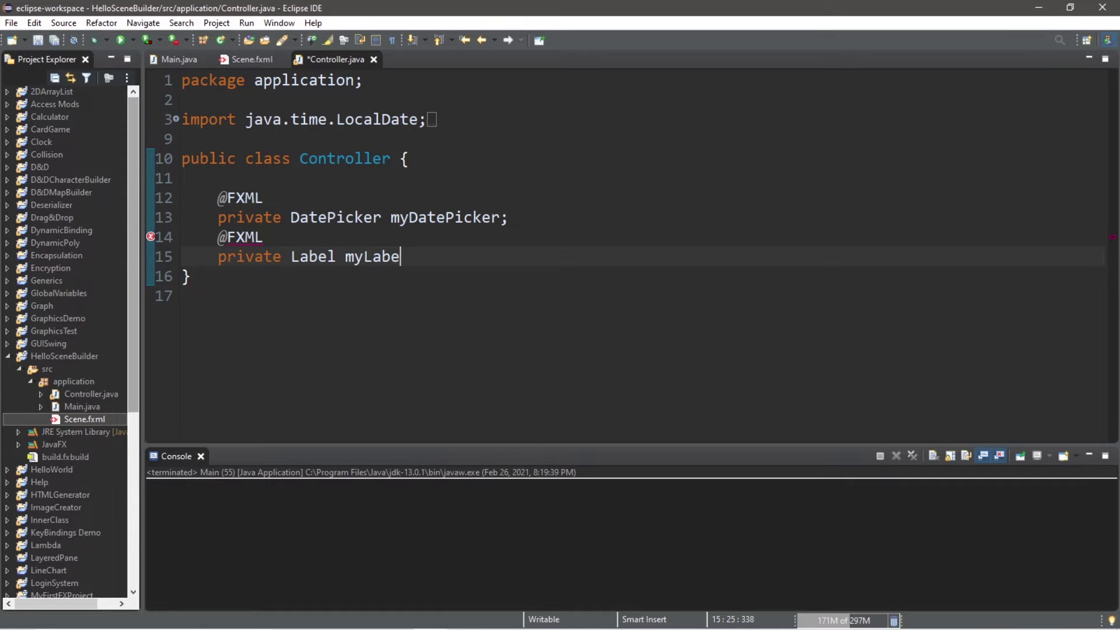
type("l;")
key("Return")
key("Return")
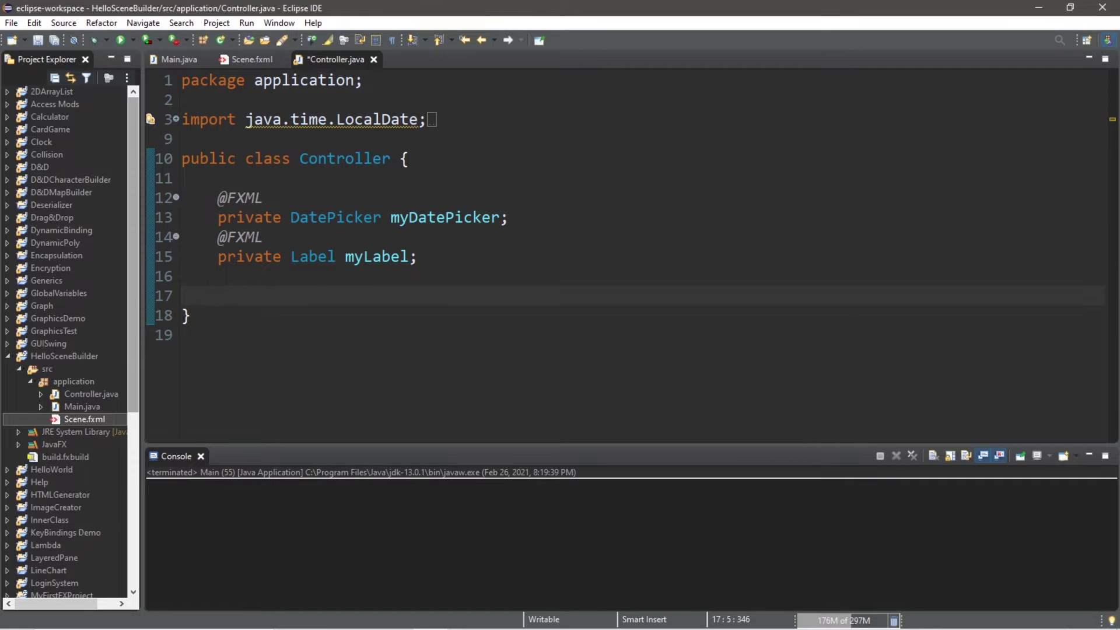
type("public ")
type("void ge")
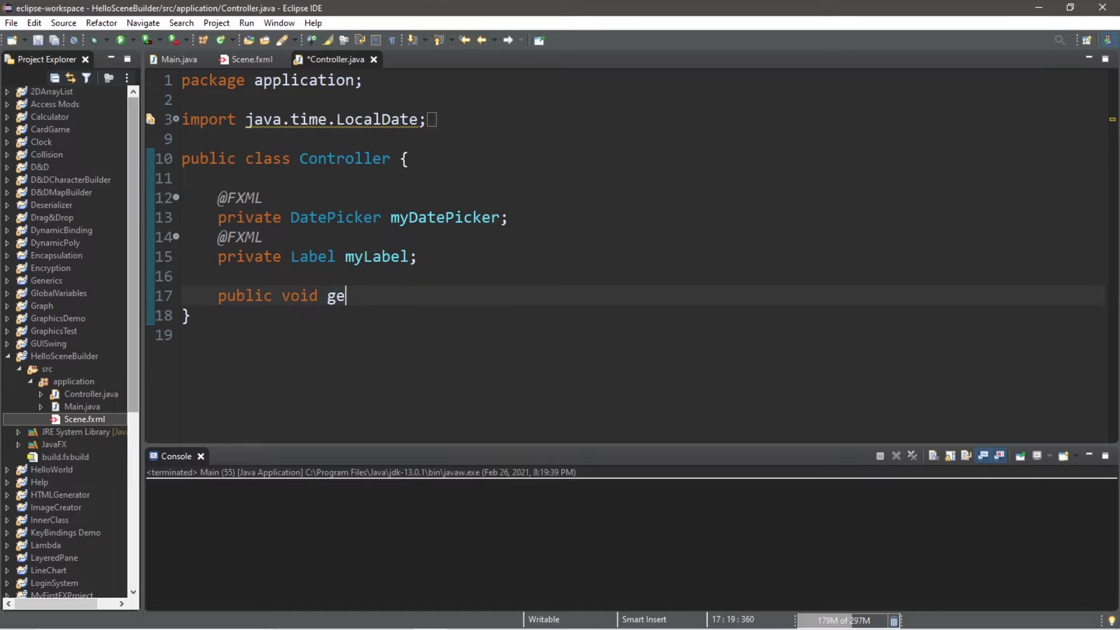
type("tDate(")
type("ActionEven")
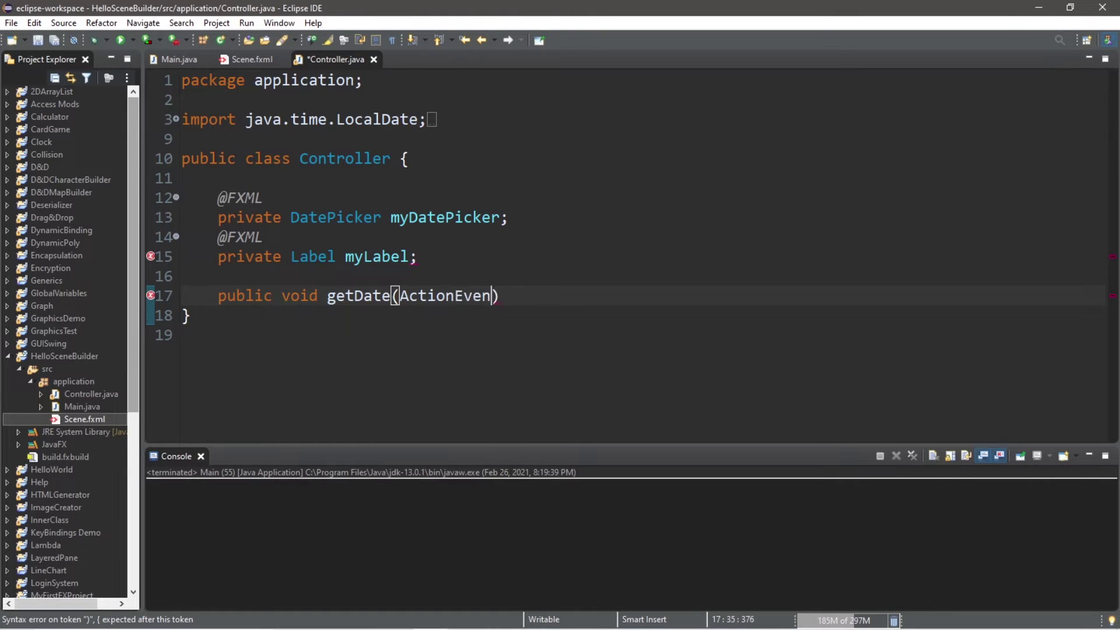
type("t event)")
type(" {")
Write getDate to store myDatePicker.getValue() in myDate and print myDate.toString().
key("Return")
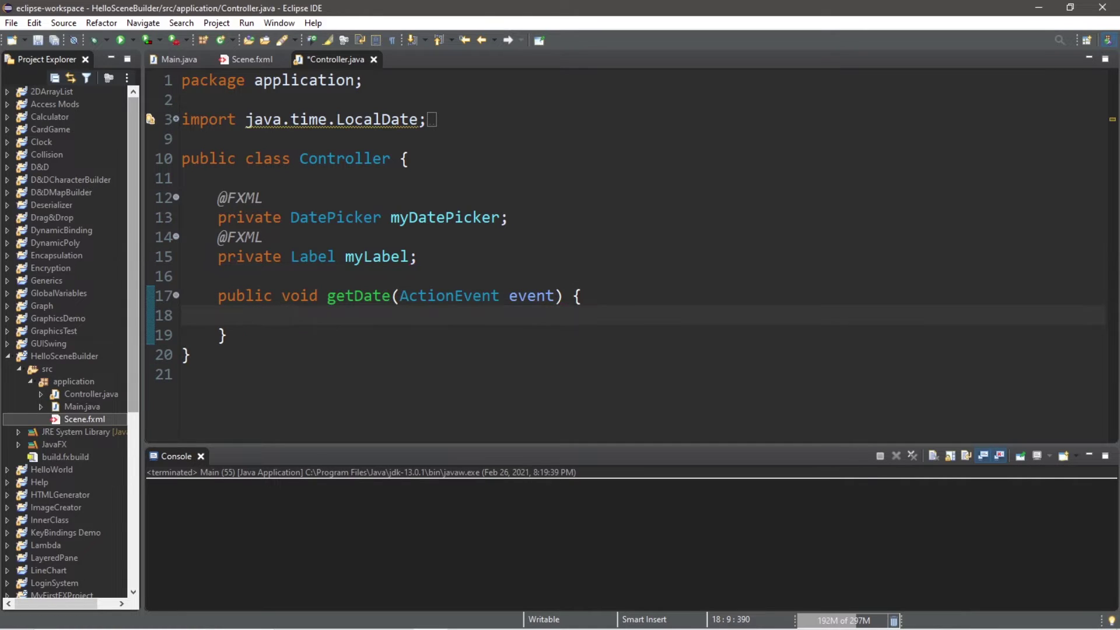
left_click(464, 218)
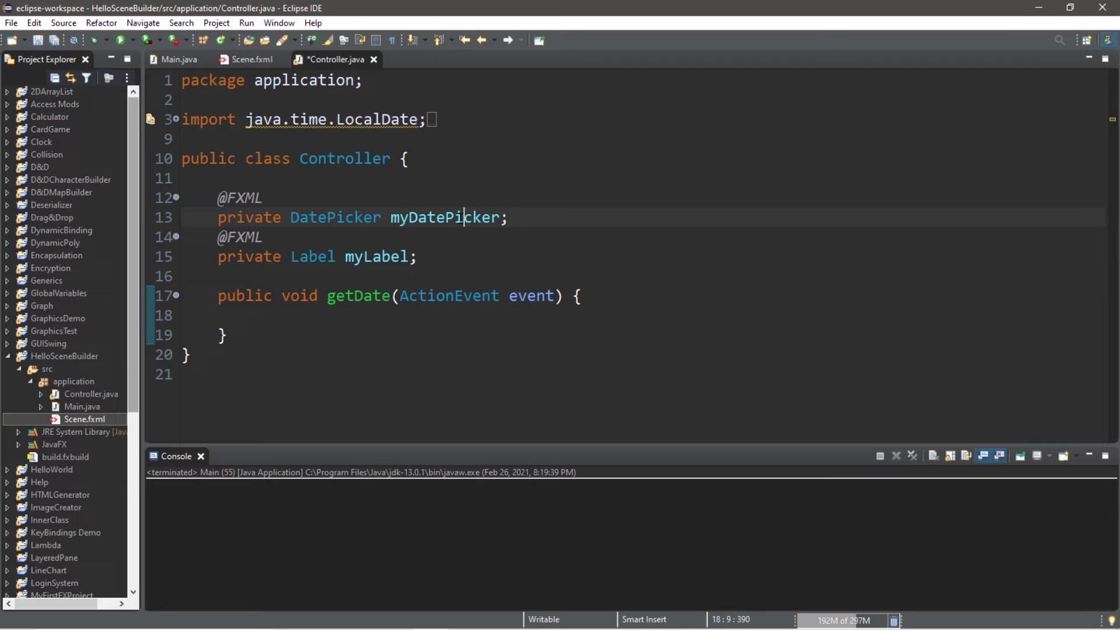
left_click(273, 316)
key("Return")
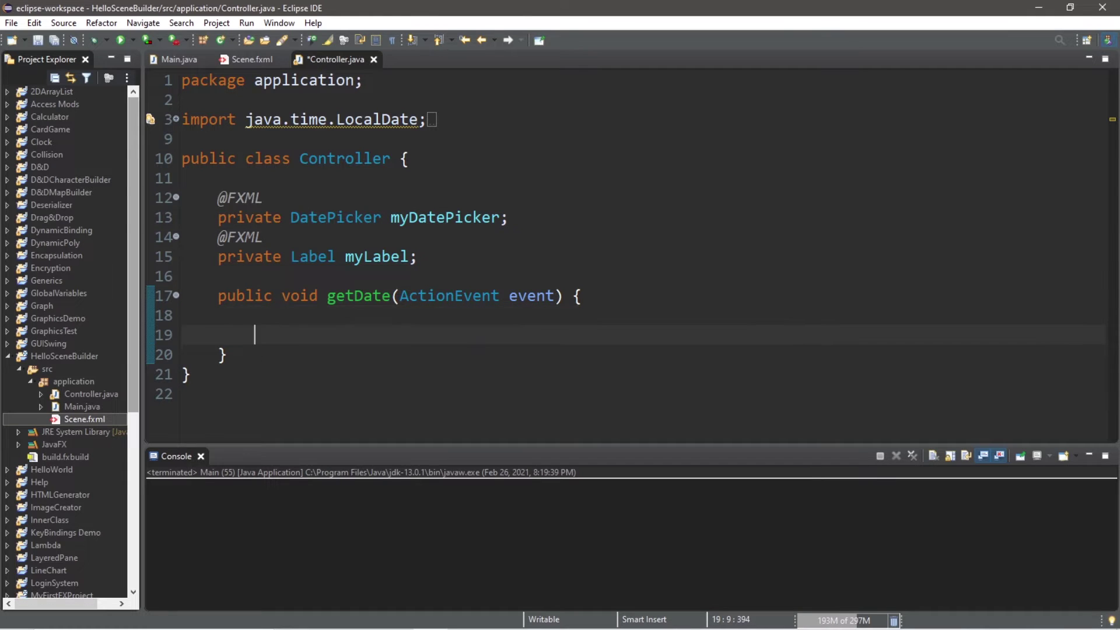
type("Local")
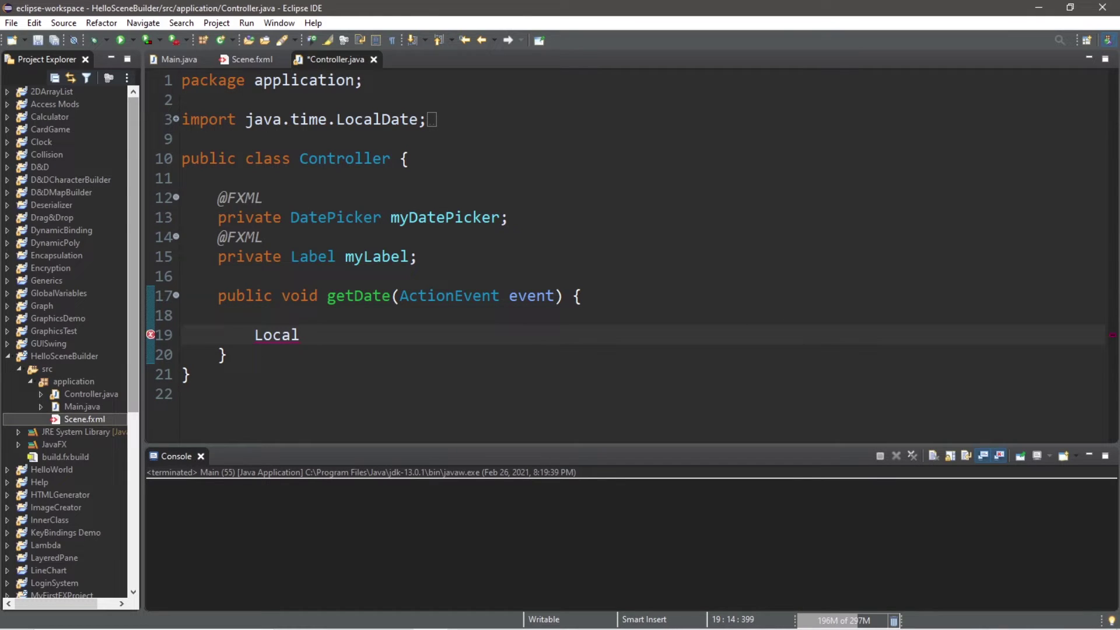
type("Date ")
type("myDat")
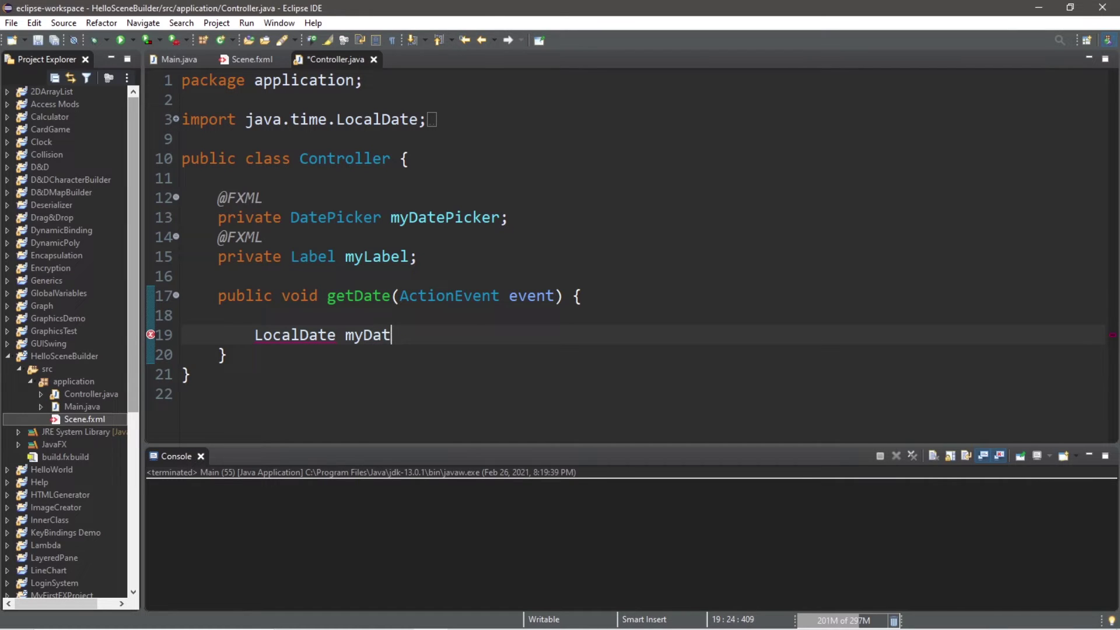
type("e = m")
type("yDateP")
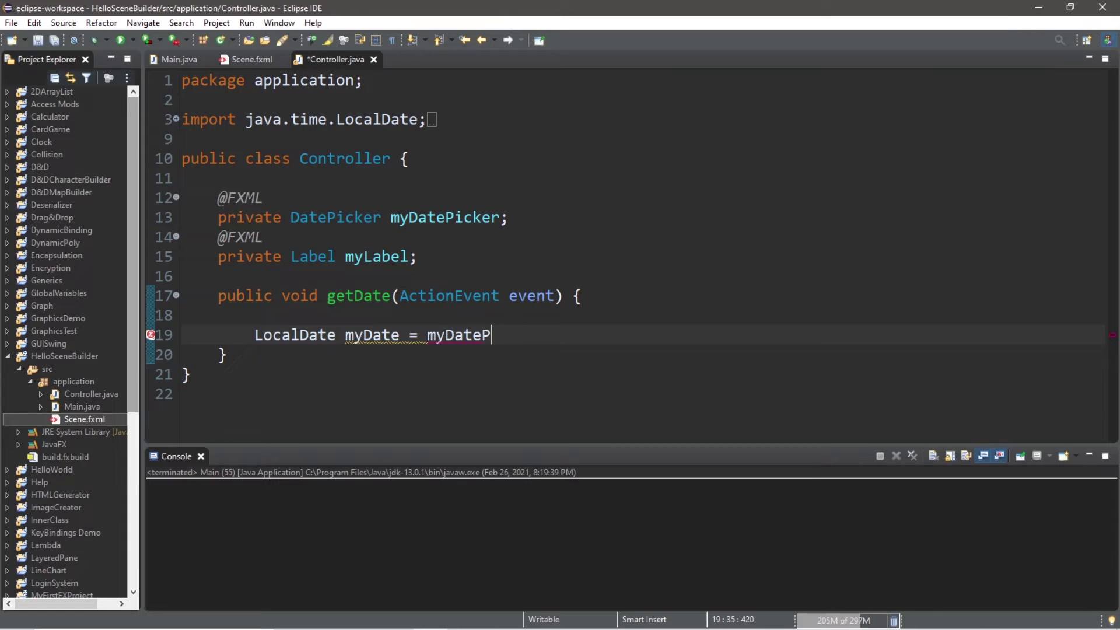
type("icker.g")
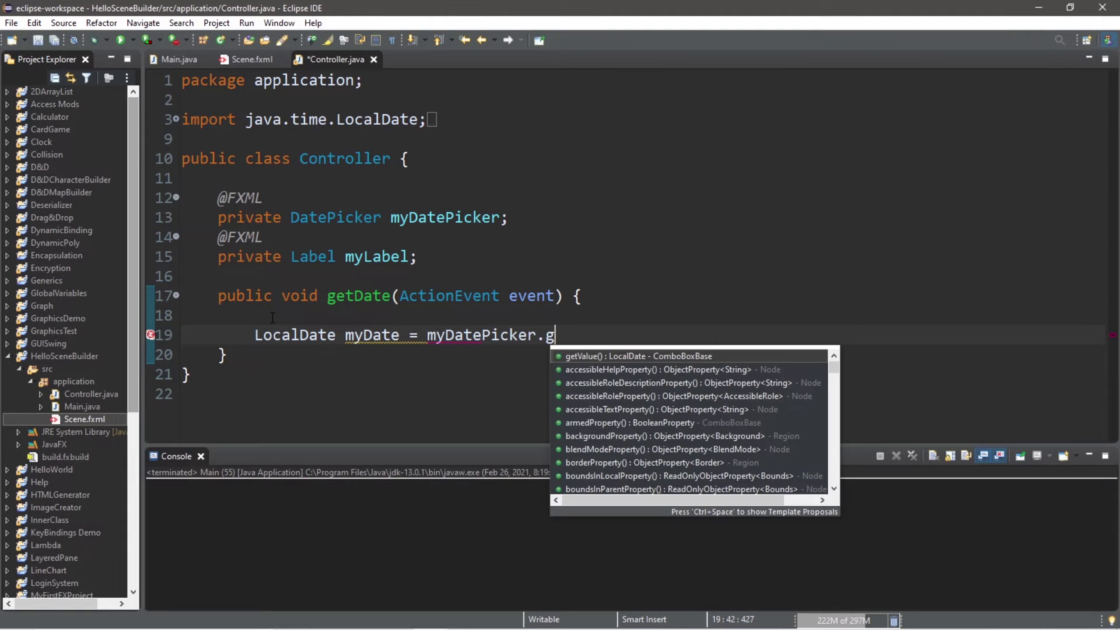
type("etVal")
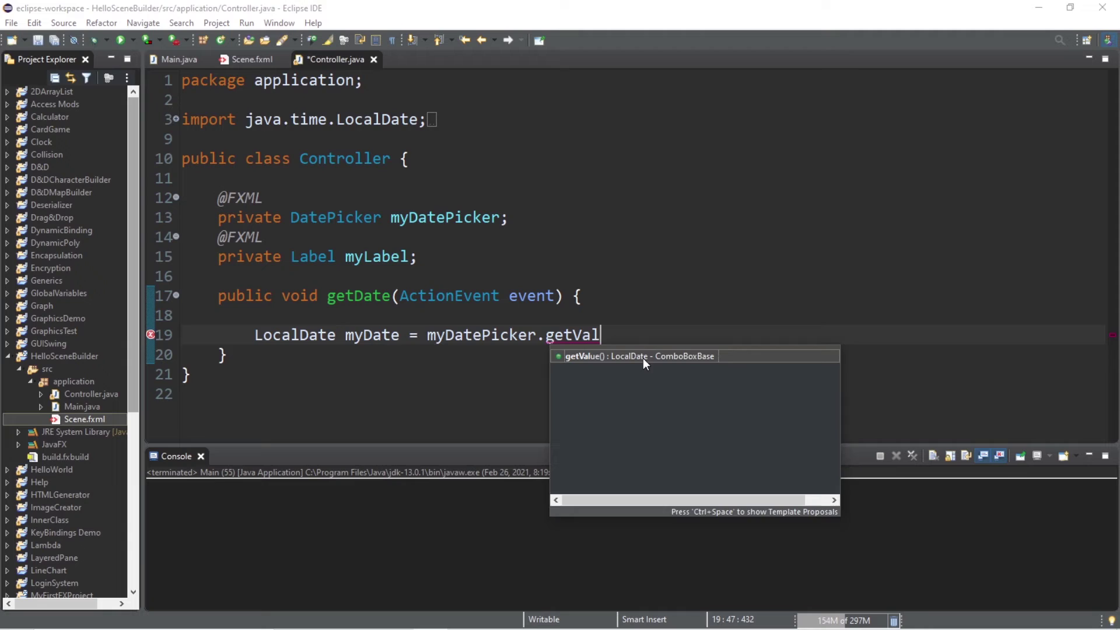
double_click(644, 357)
type(";")
key("Return")
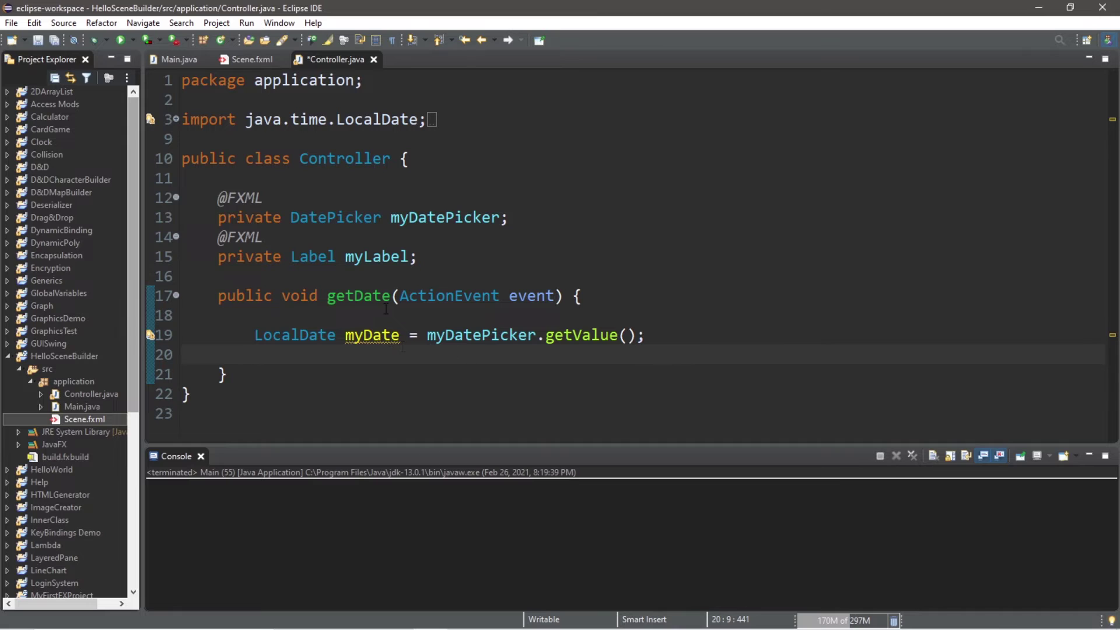
type("sysout")
key("ctrl+space")
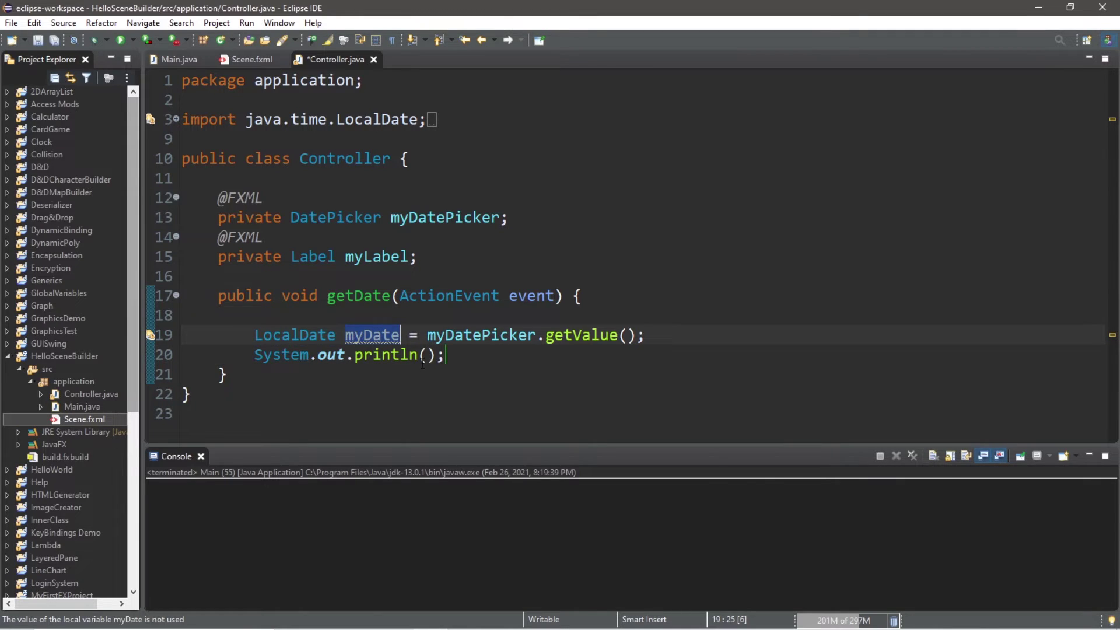
type("myDate.t")
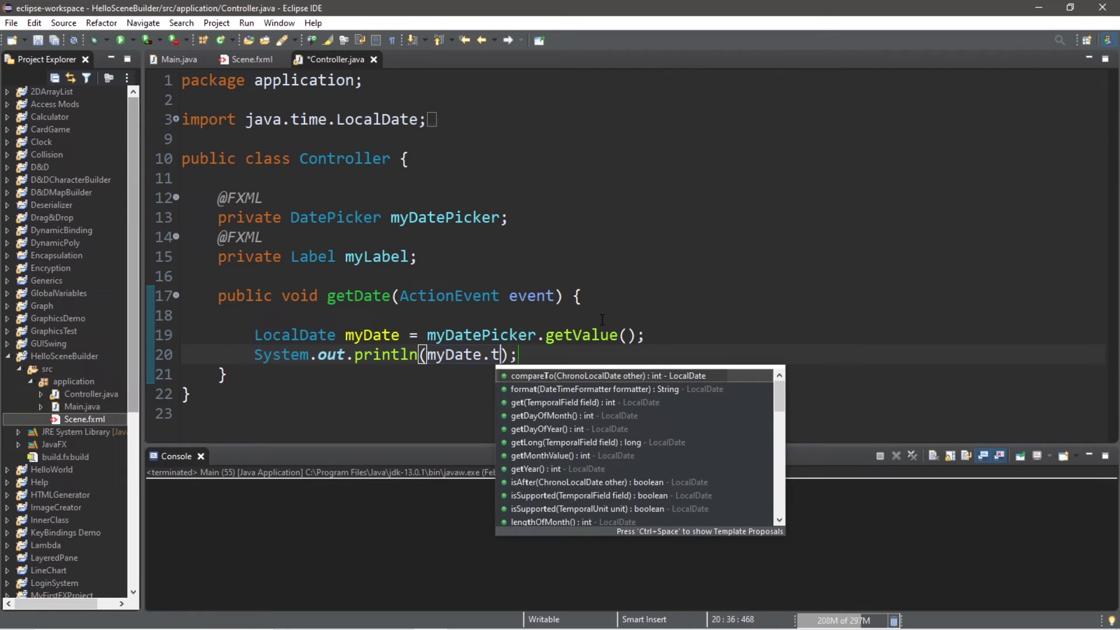
type("oStr")
key("Return")
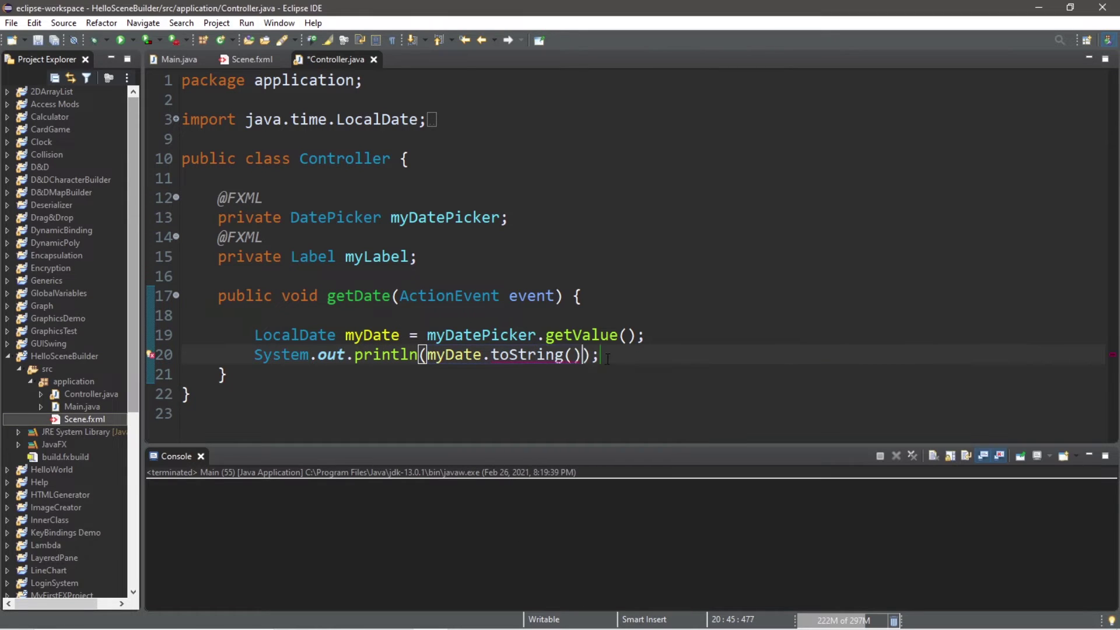
key("End")
Run the app with Ctrl+F11 and pick March 1, 2021 to print 2021-03-01.
key("ctrl+F11")
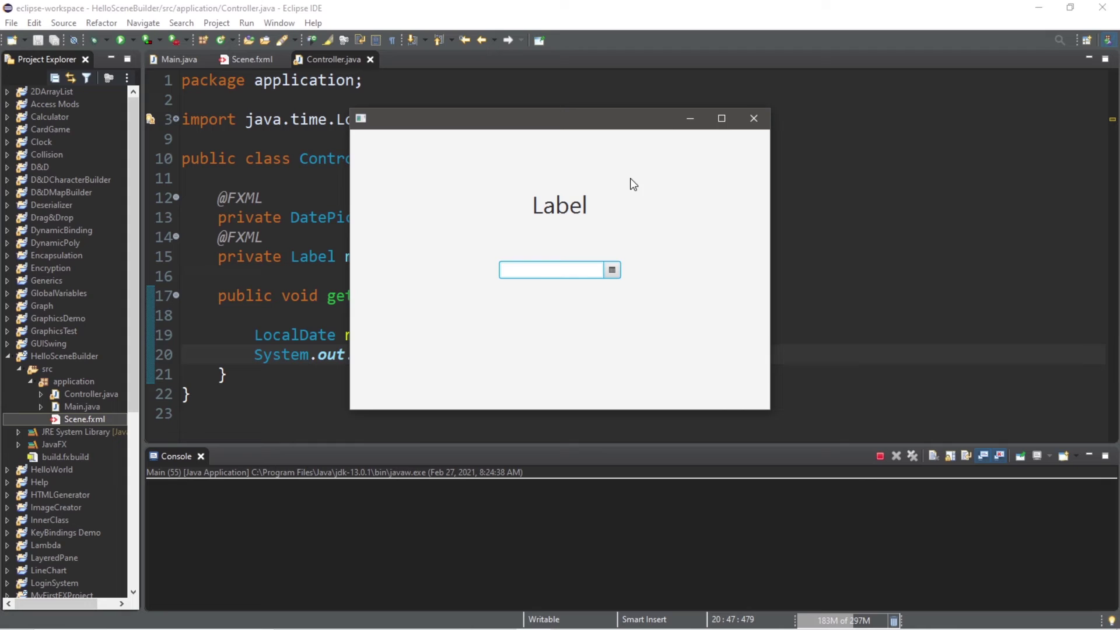
left_click(614, 272)
left_click(614, 273)
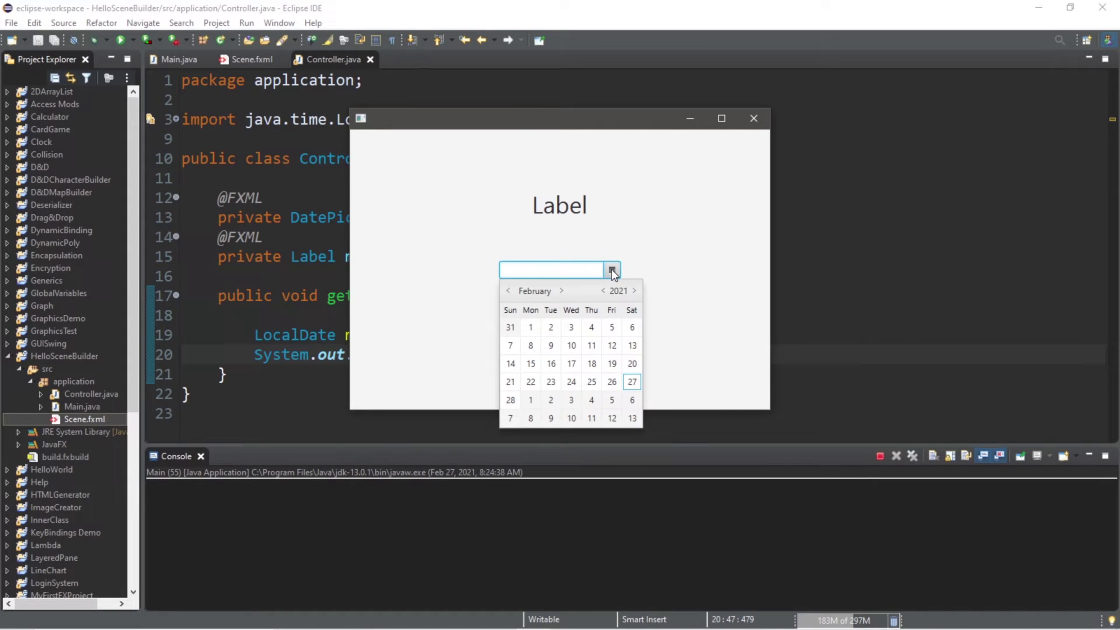
left_click(531, 400)
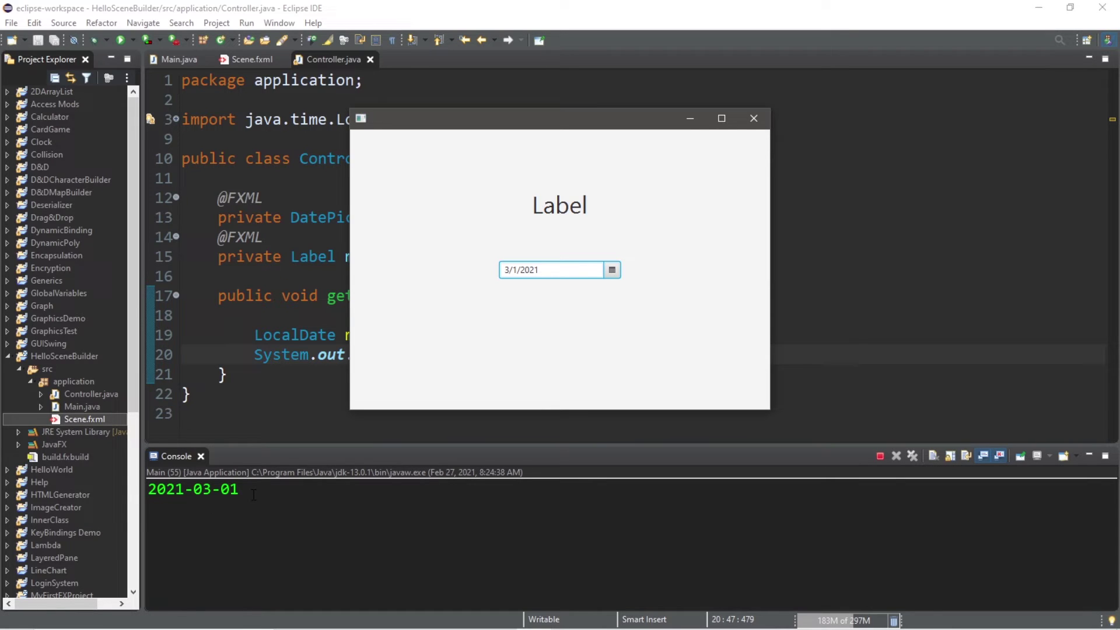
Close the test app and delete the System.out.println line in getDate.
left_click(755, 119)
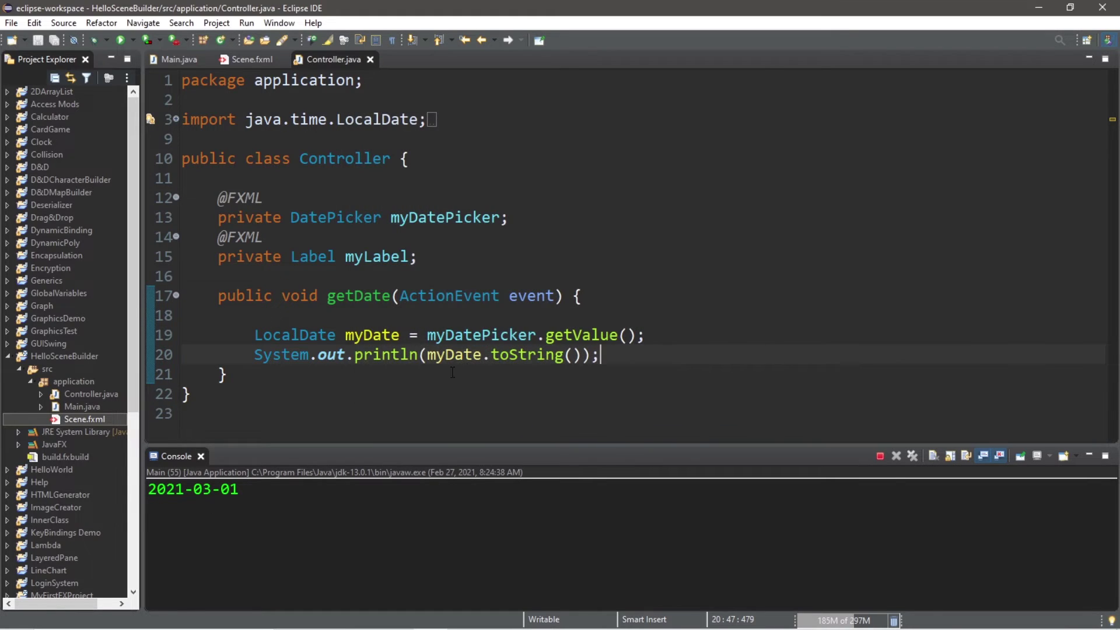
left_click(357, 262)
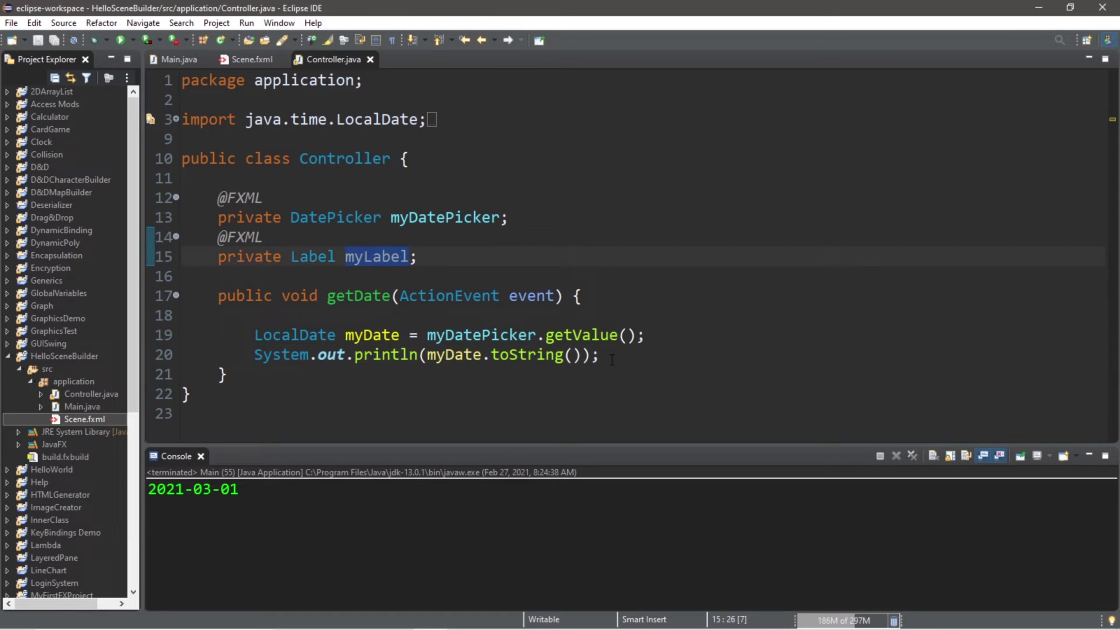
left_click_drag(600, 355, 248, 359)
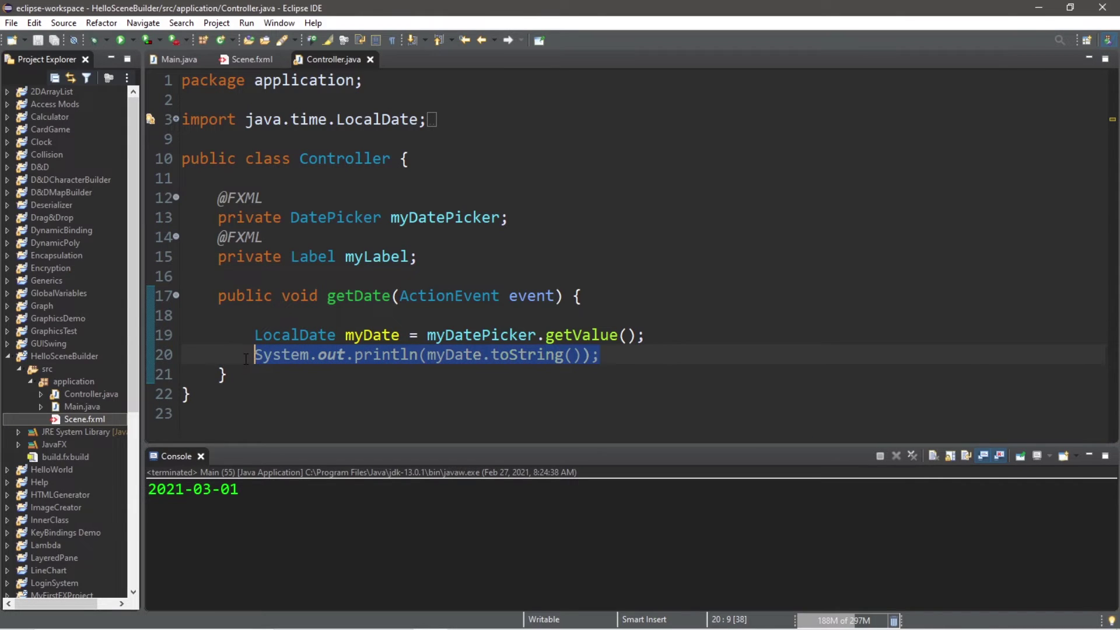
key("Delete")
type("my")
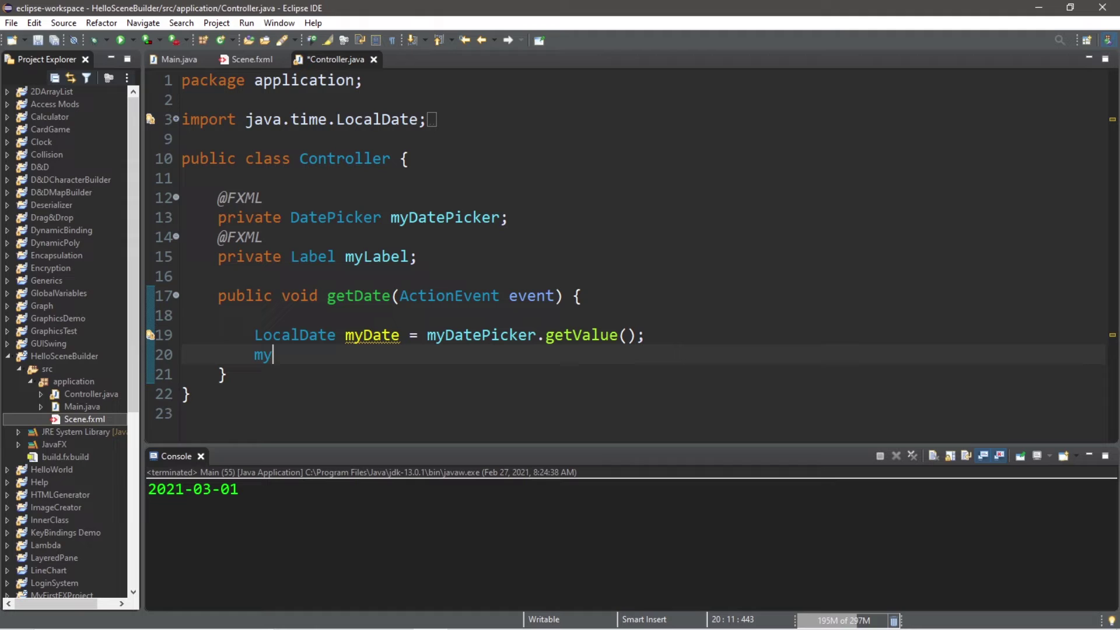
type("Label.s")
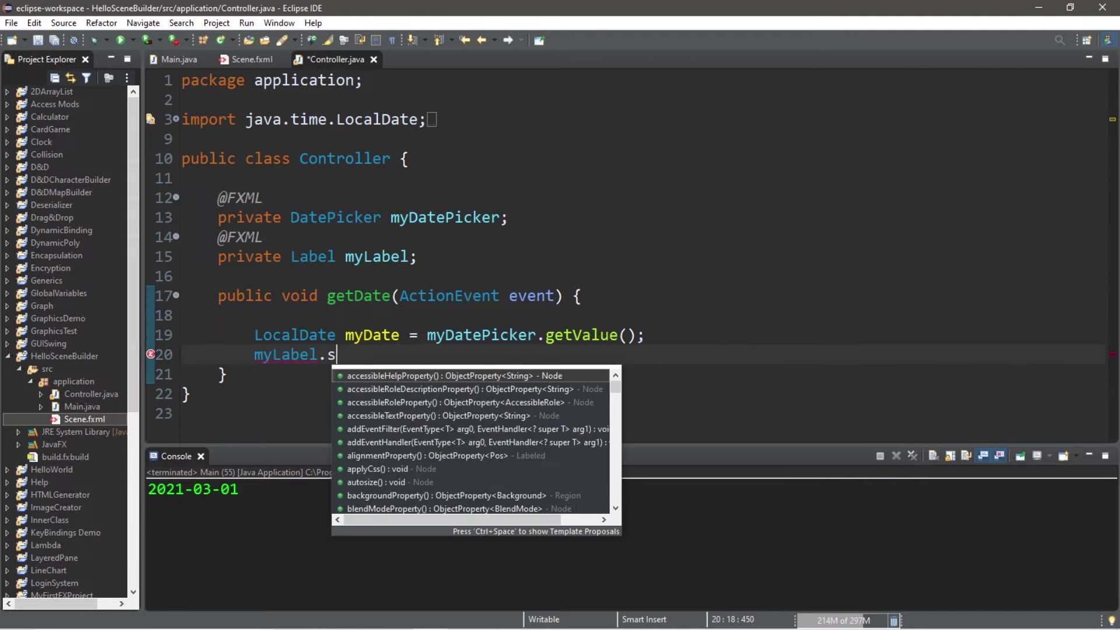
type("etTex")
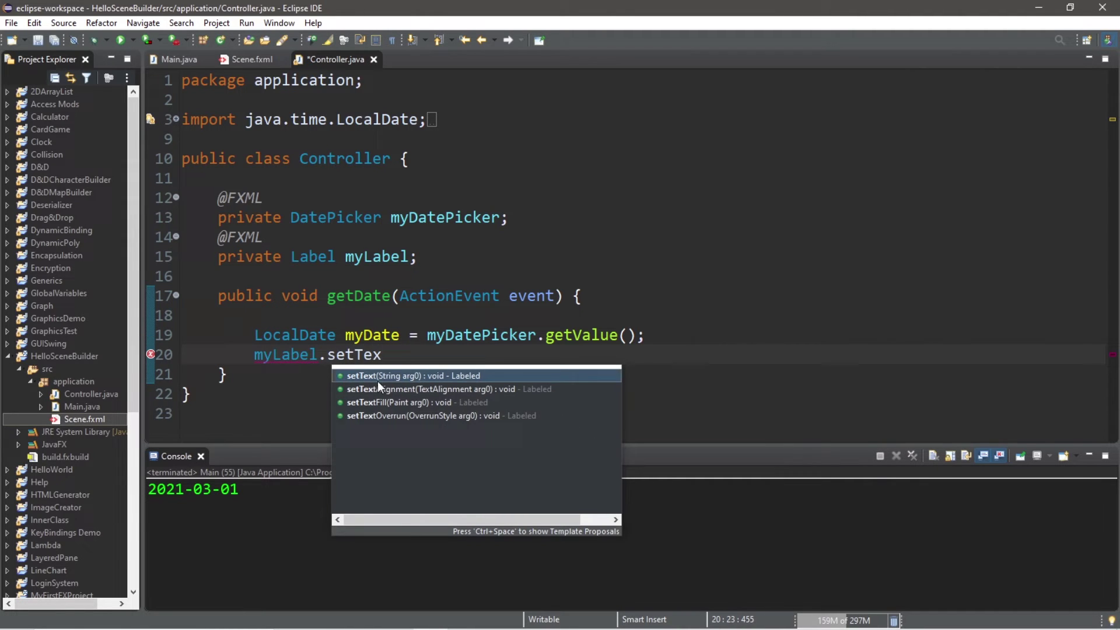
Write myLabel.setText(myDate.toString()); on line 20 using autocomplete.
double_click(391, 378)
left_click(374, 335)
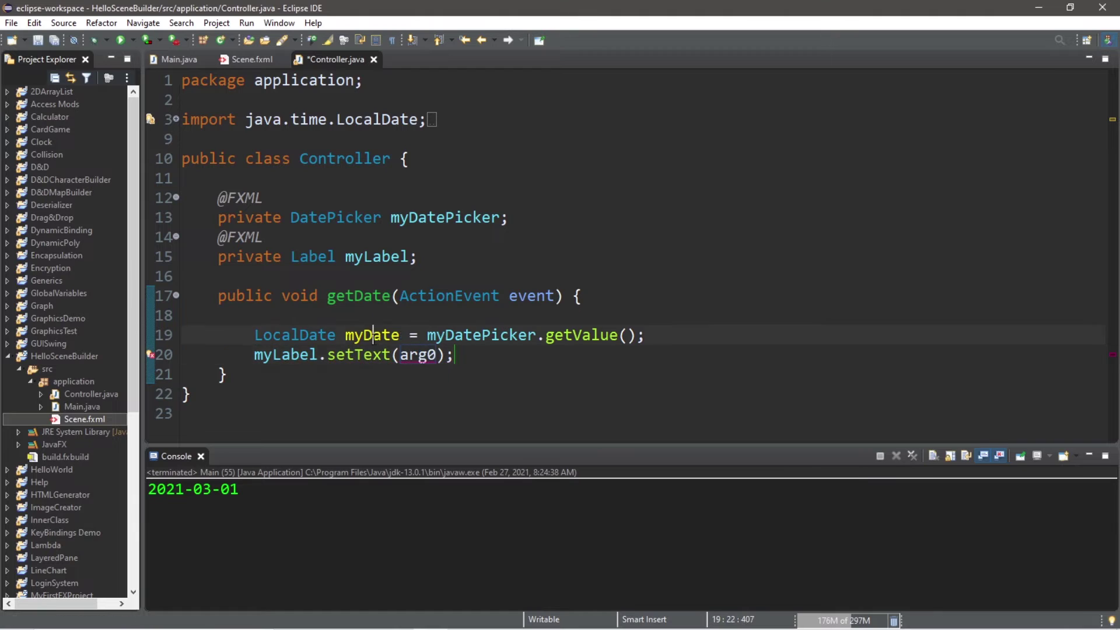
left_click(421, 355)
double_click(420, 355)
type("myDate")
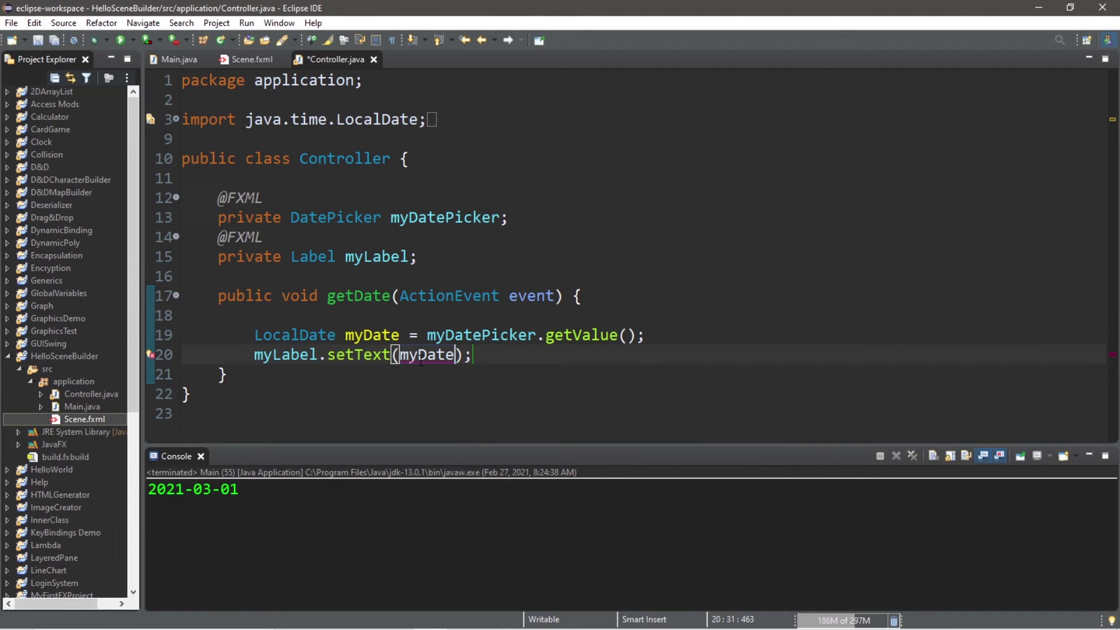
type(".toStr")
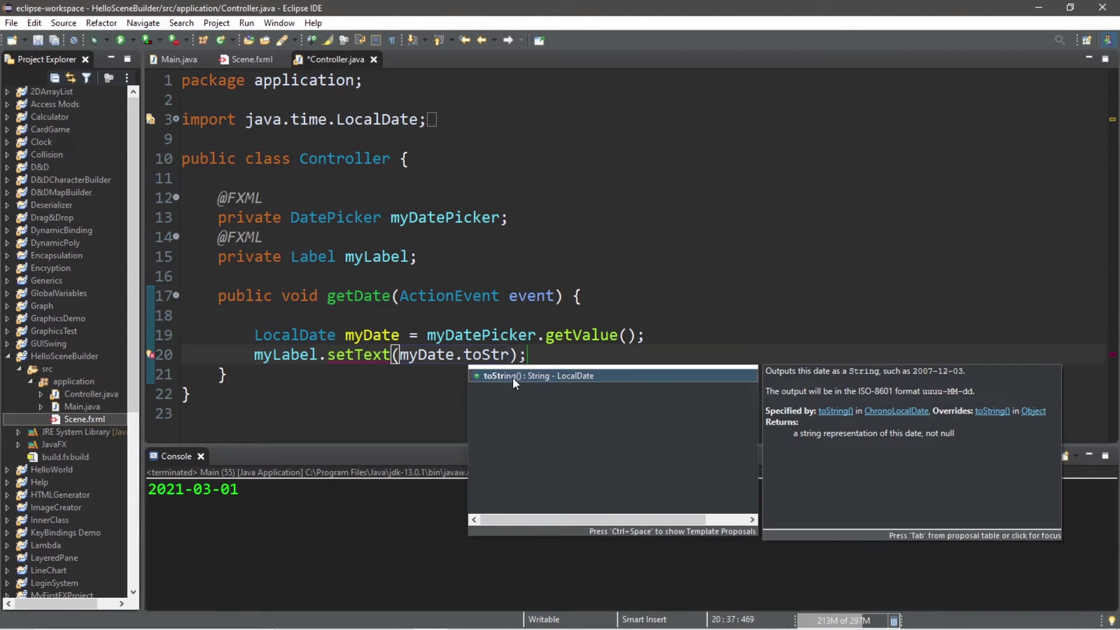
double_click(513, 378)
key("End")
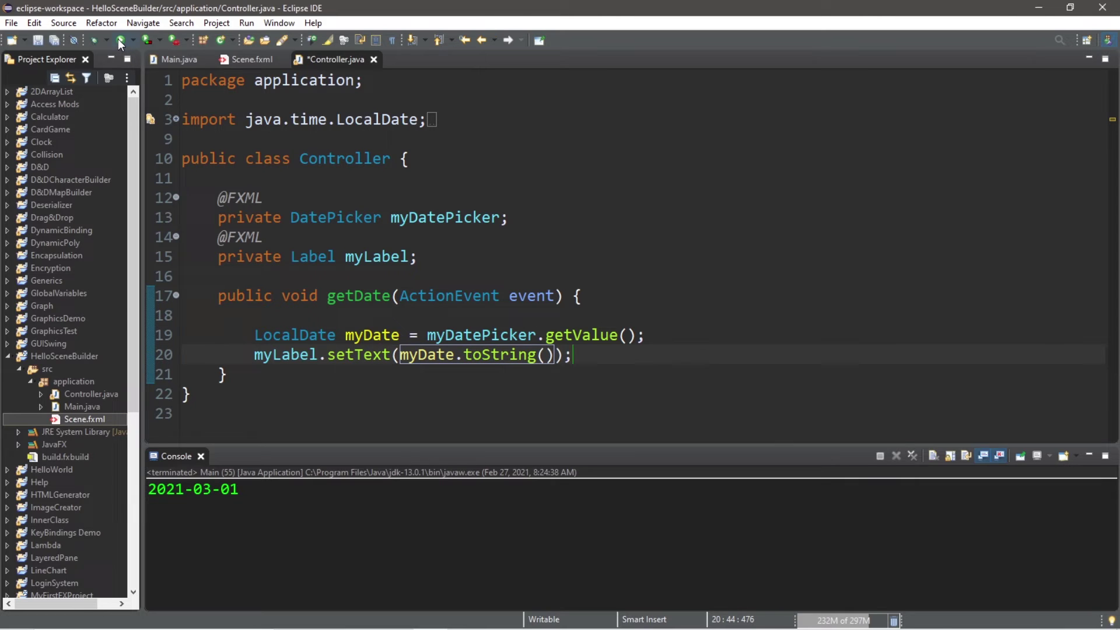
Save and run Main, then pick March 1, 2021 so the label shows 2021-03-01.
left_click(120, 40)
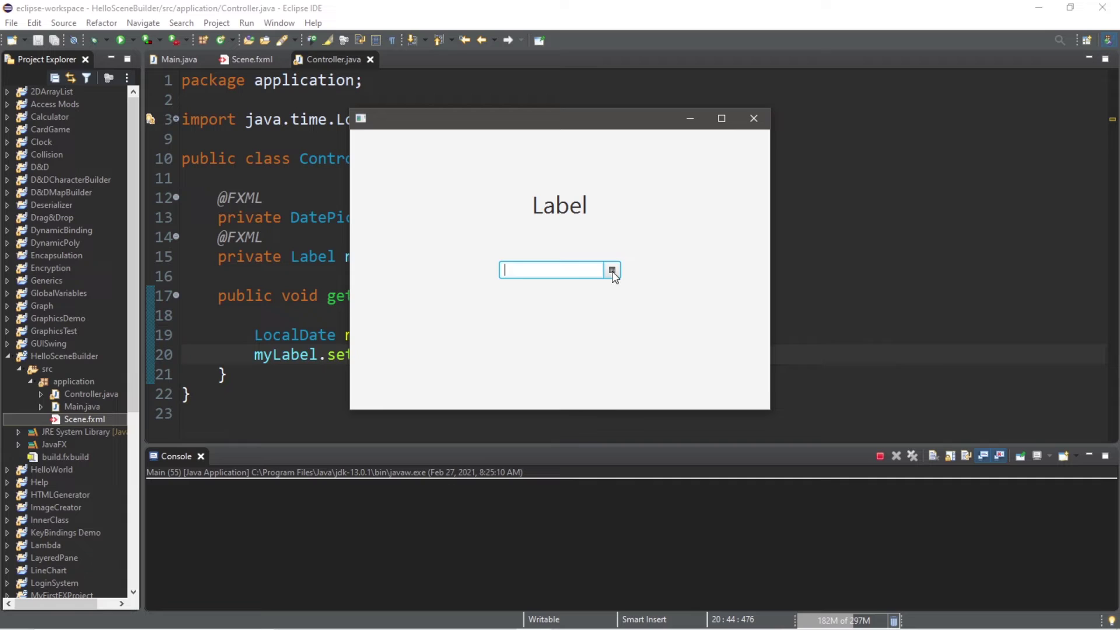
left_click(614, 272)
left_click(530, 396)
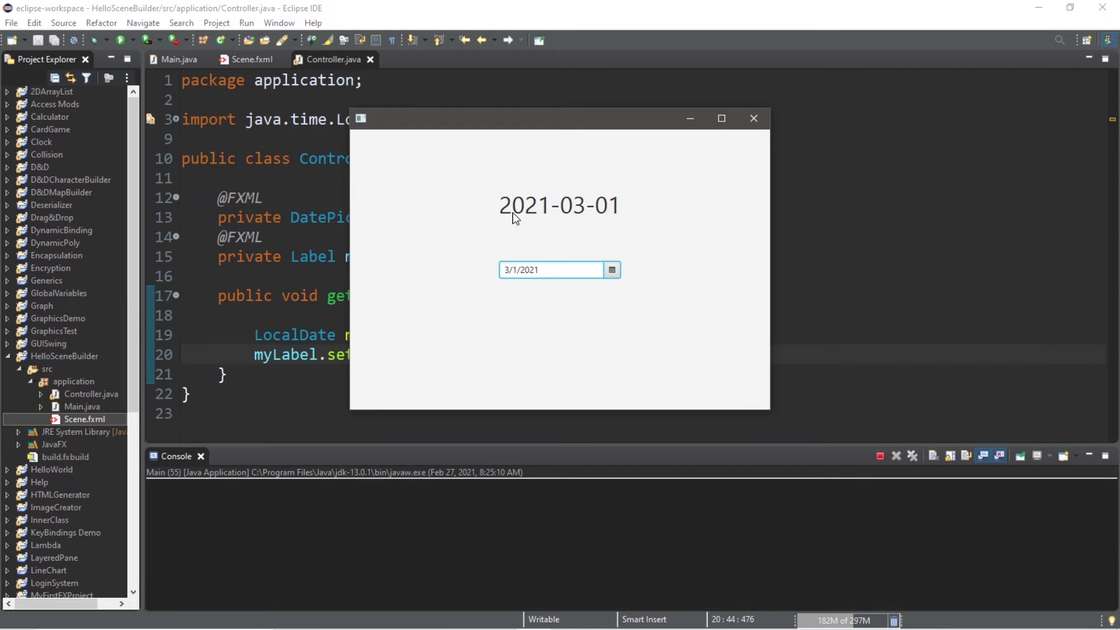
Close the app and add a line assigning myFormattedDate = myDate.format(...).
left_click(754, 117)
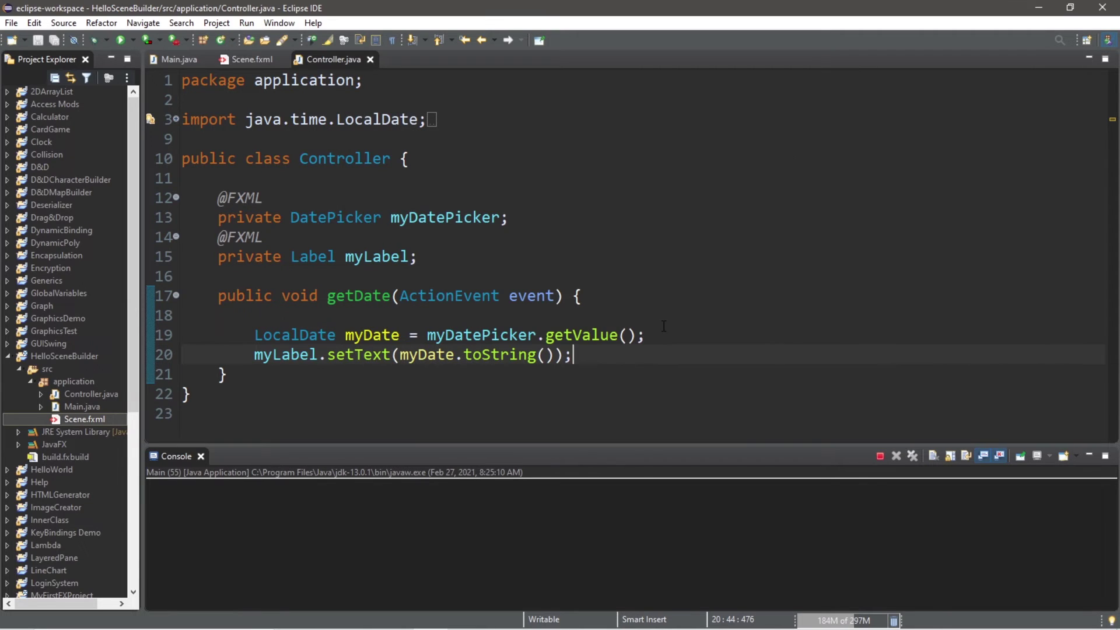
key("Return")
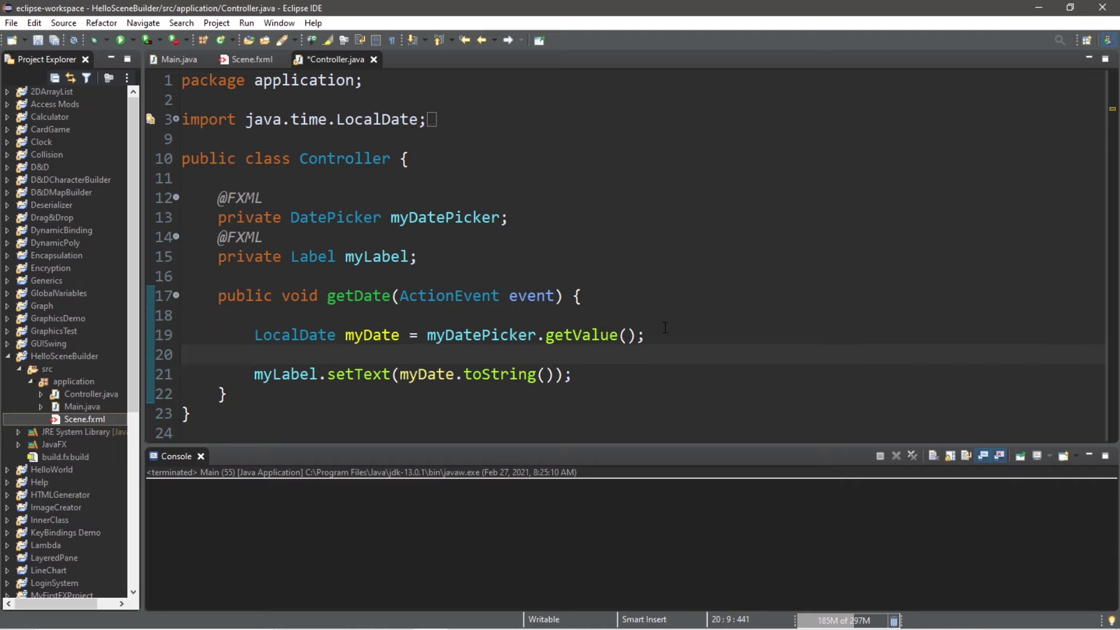
type("String ")
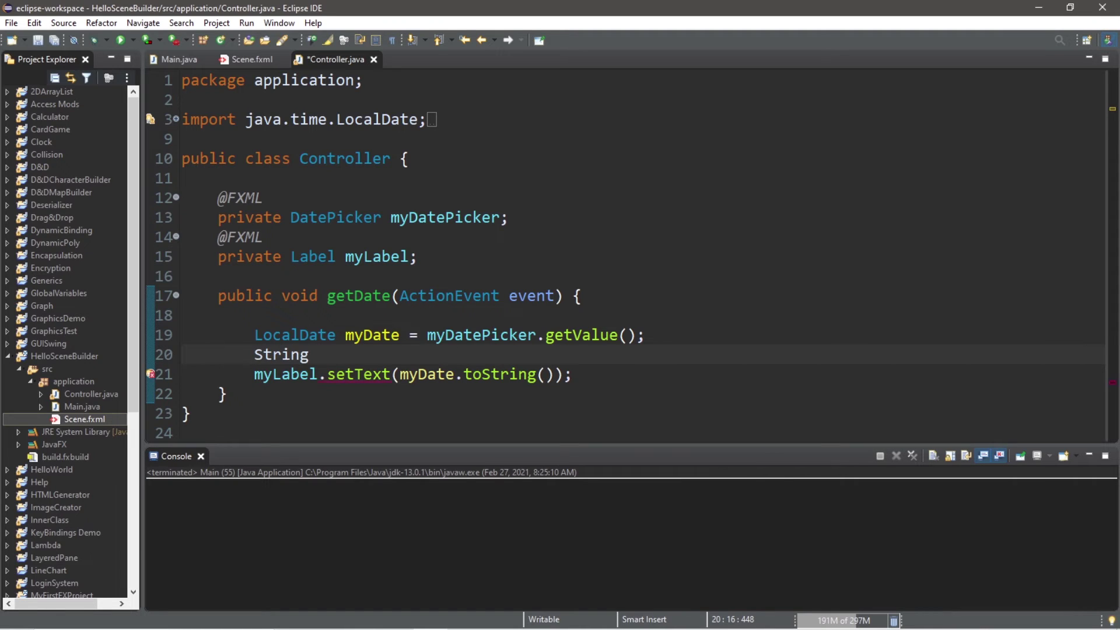
type("myFor")
type("mattedDate")
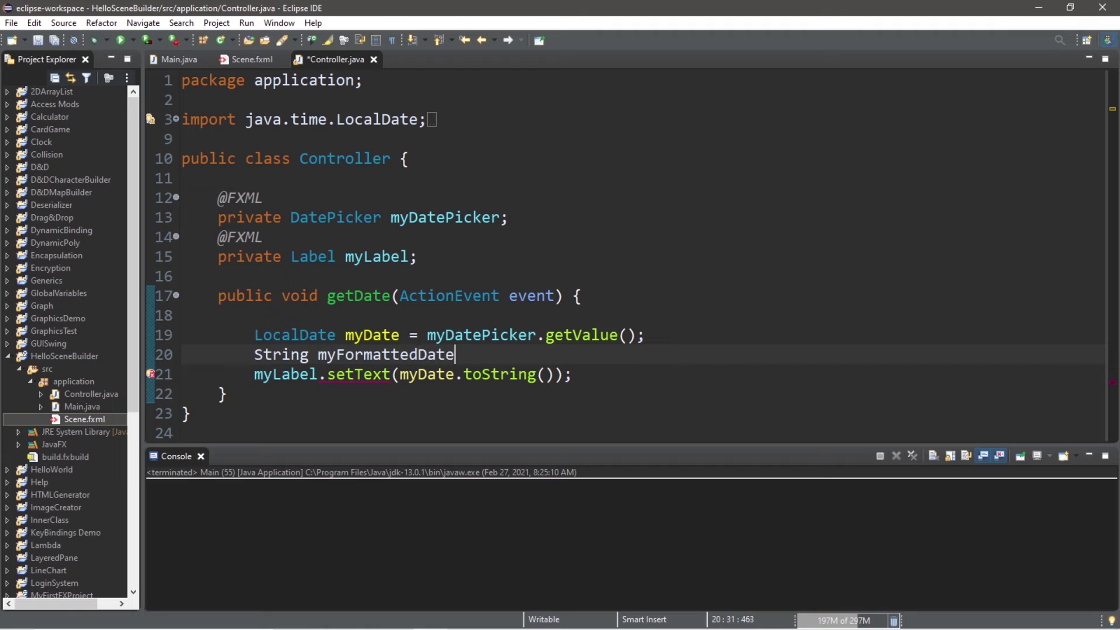
type(" = da")
type("te")
key("BackSpace")
key("BackSpace")
key("BackSpace")
key("BackSpace")
type("m")
type("yDate.")
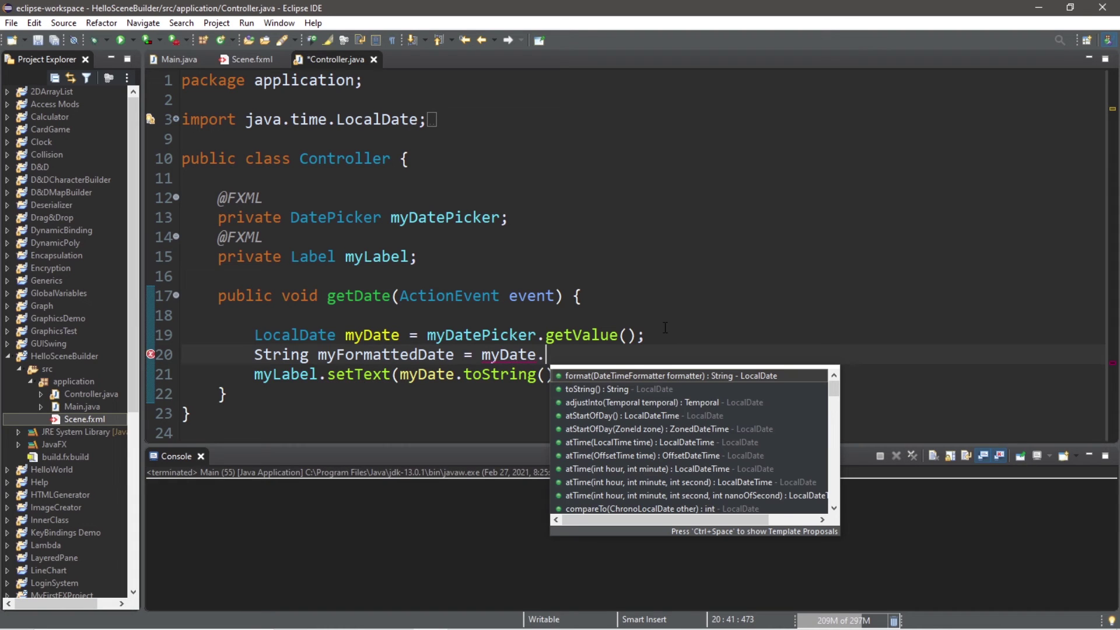
type("form")
type("at")
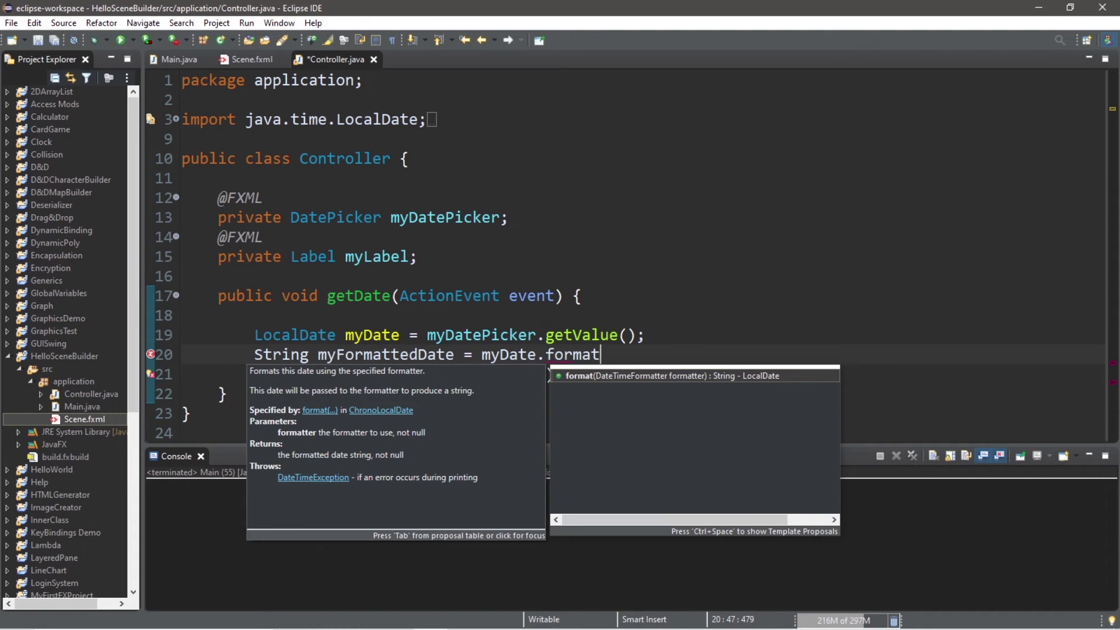
key("Return")
key("BackSpace")
type("Dat")
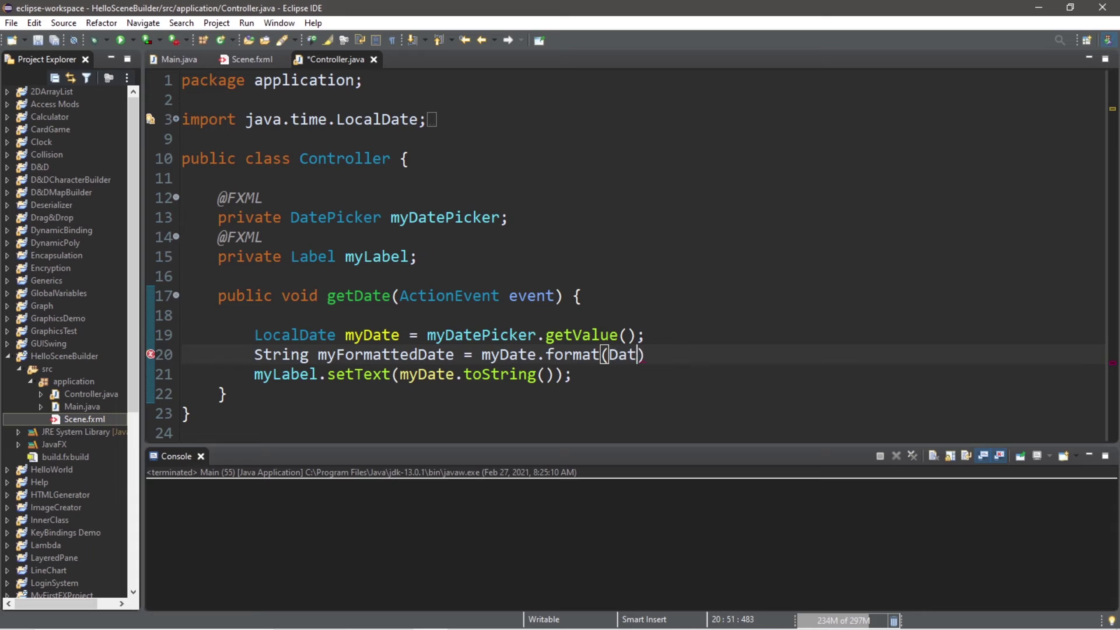
type("eTimeForm")
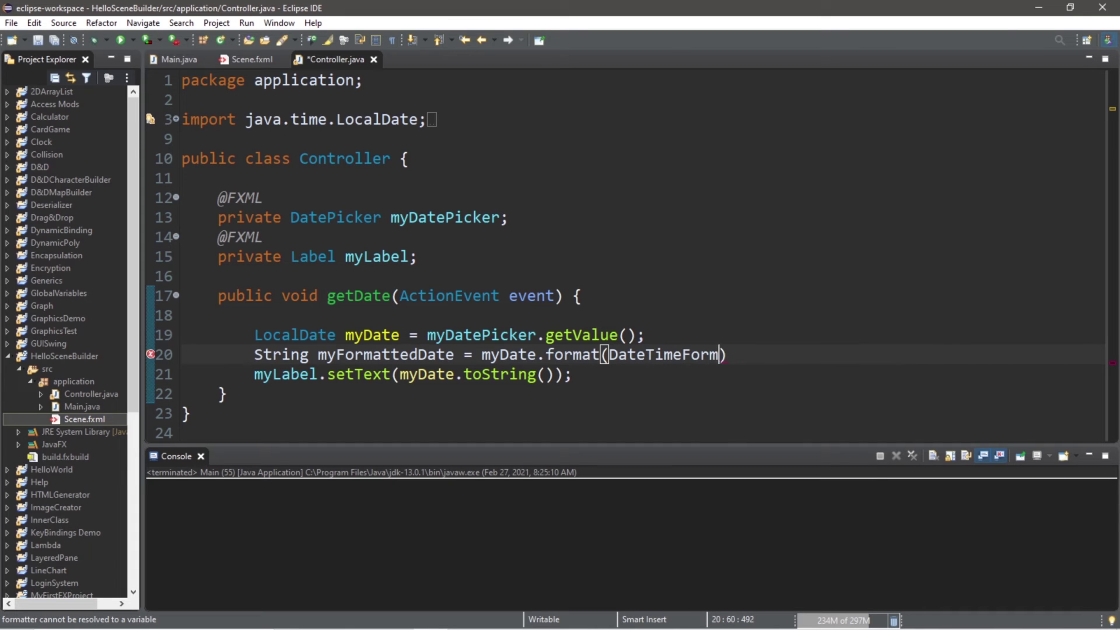
type("atter.")
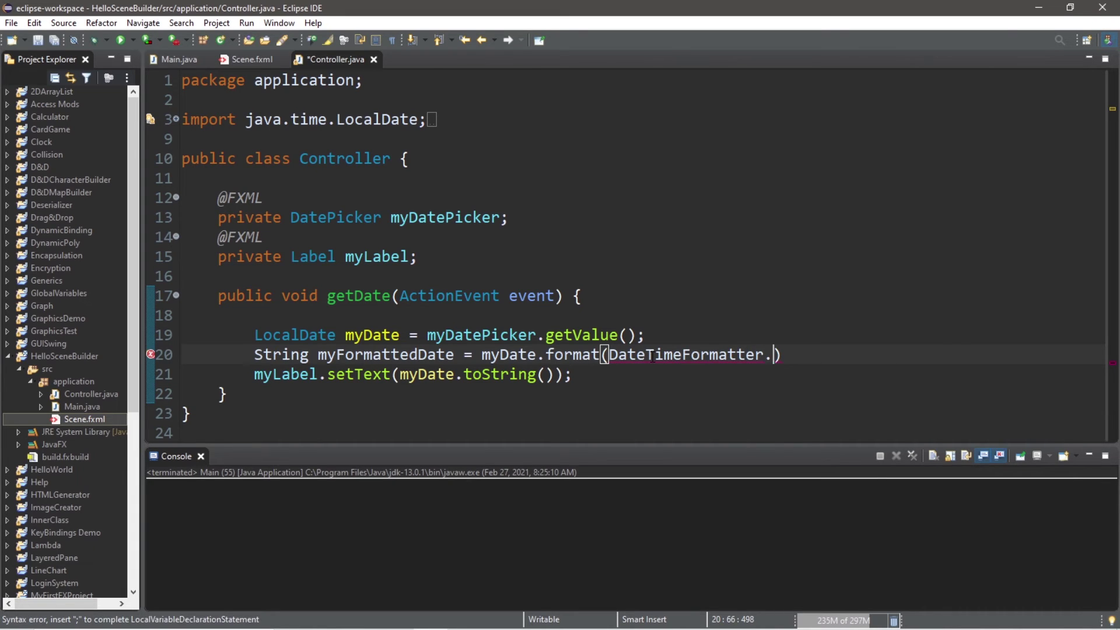
type("ofPatte")
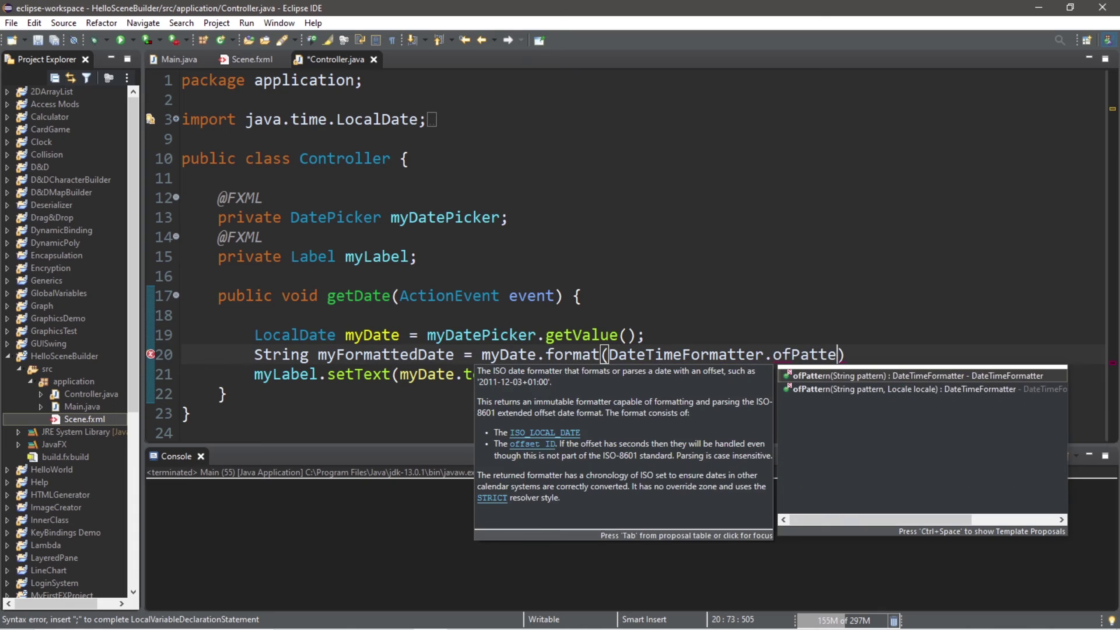
type("r")
Complete DateTimeFormatter.ofPattern and start typing the "MM" pattern inside its quotes.
key("Return")
key("Left")
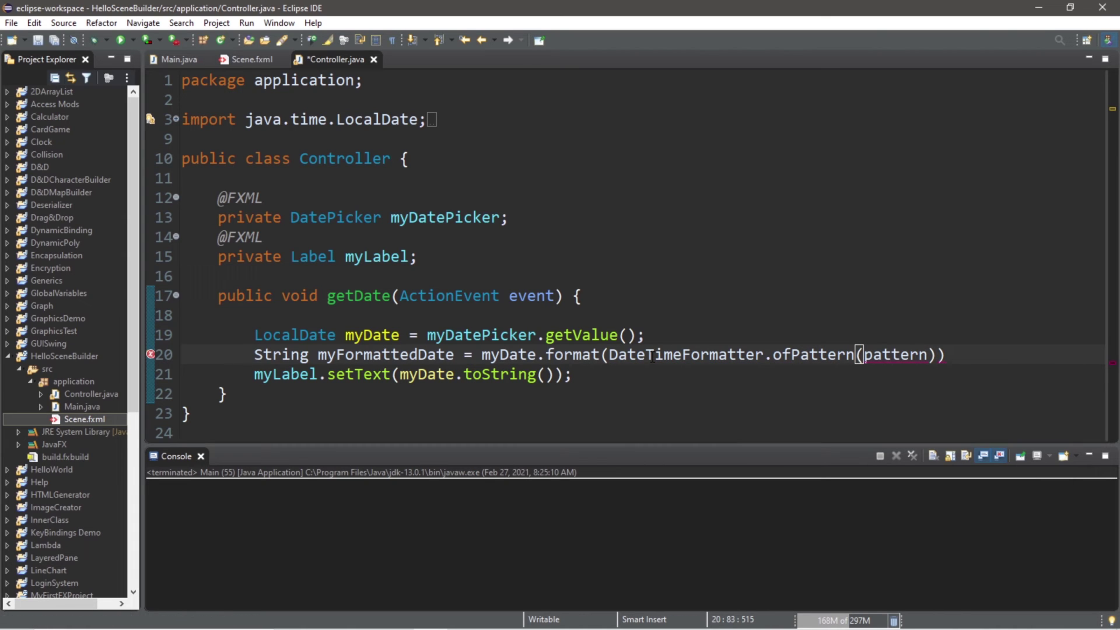
double_click(887, 361)
type("\"")
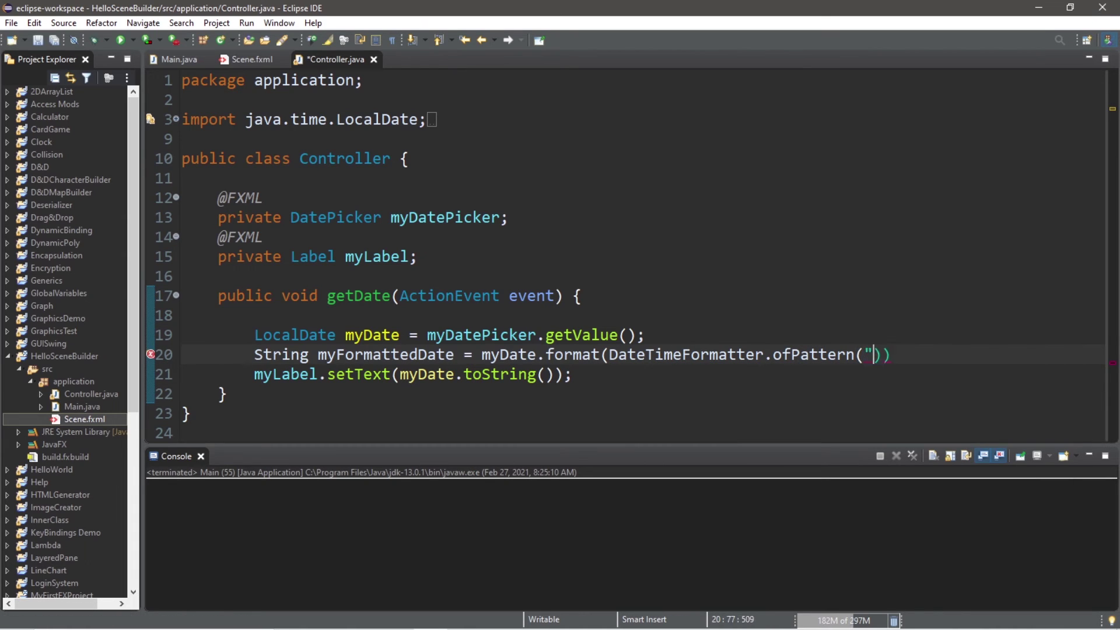
key("Left")
type("MM")
key("BackSpace")
key("BackSpace")
type("mm")
key("BackSpace")
key("BackSpace")
type("MM")
type("-d")
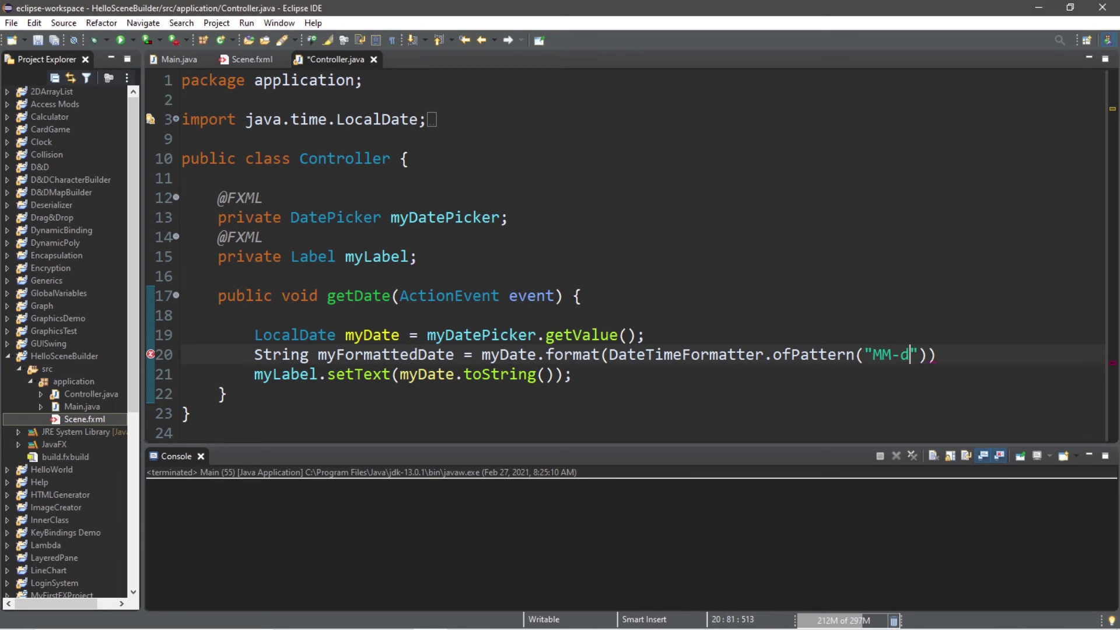
type("d-y")
type("yyy")
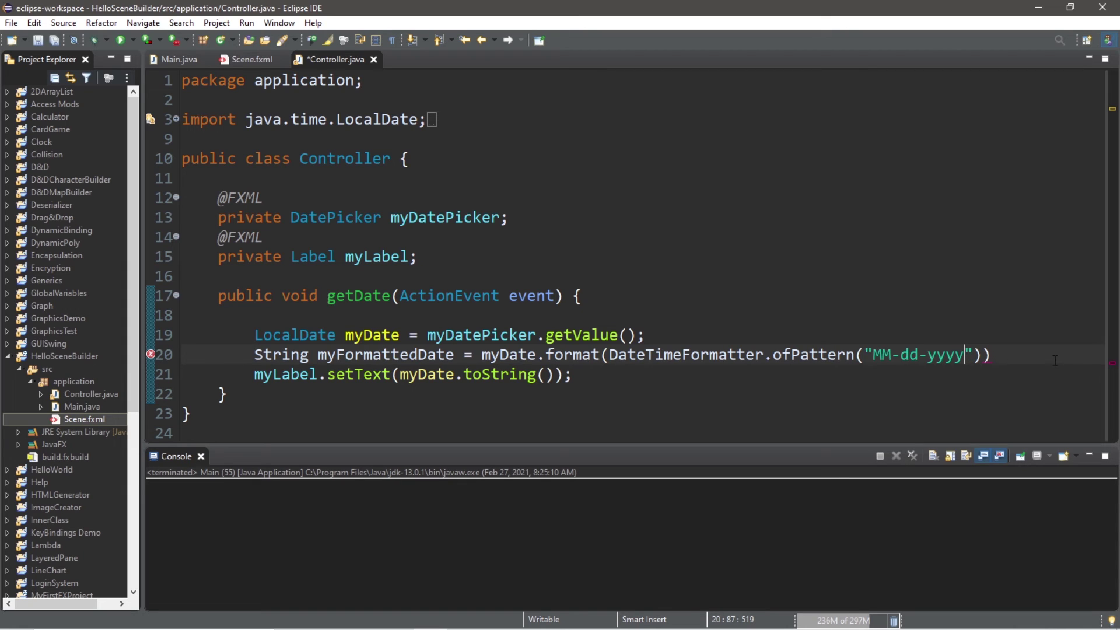
End line 20 with ';', replace myDate.toString() on line 21 with myFormattedDate, and save.
left_click(1055, 360)
type(";")
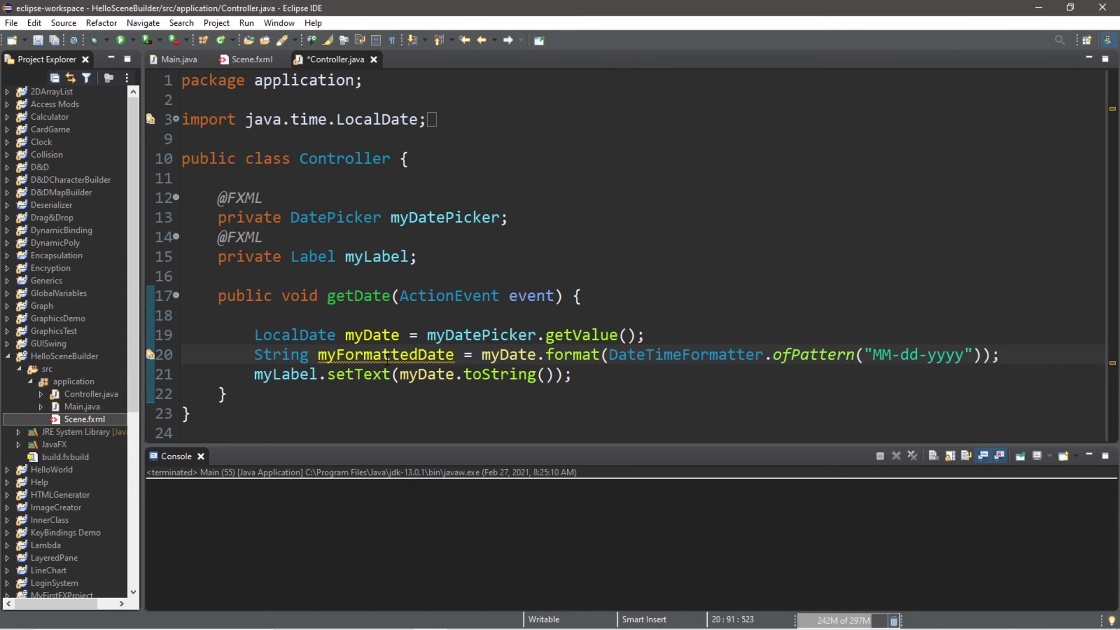
double_click(386, 355)
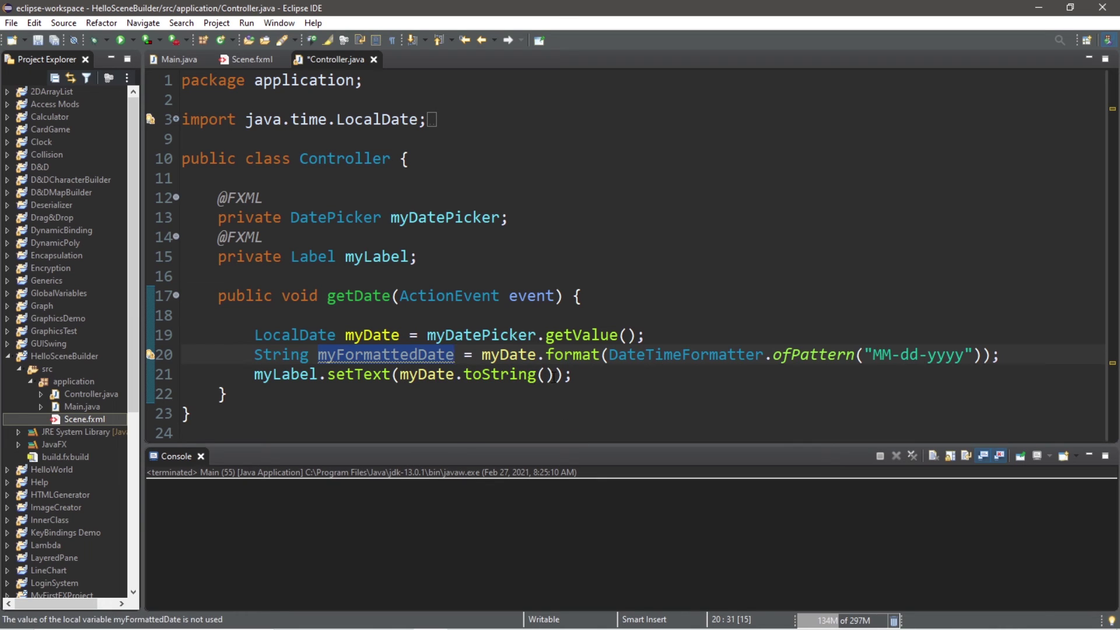
key("ctrl+c")
left_click_drag(556, 374, 400, 374)
key("ctrl+v")
key("ctrl+s")
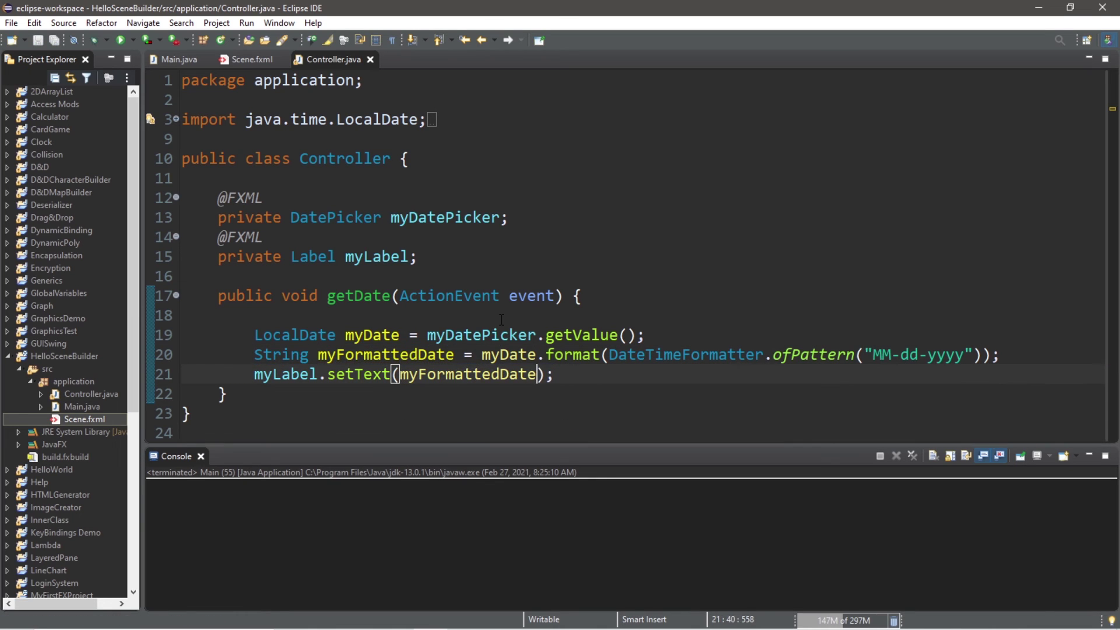
left_click(121, 41)
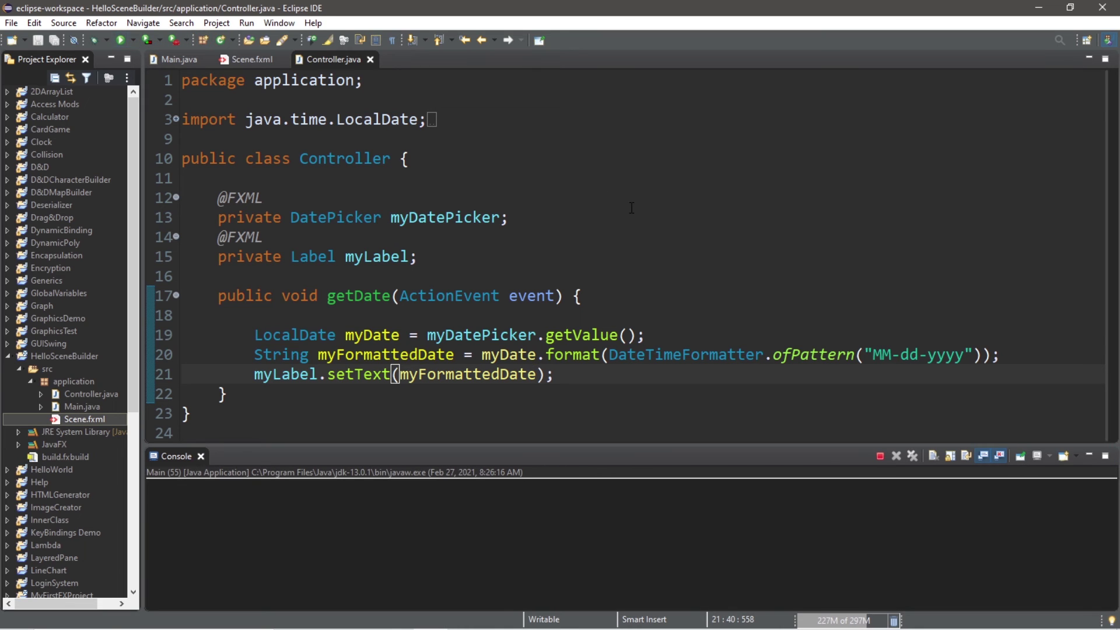
left_click(612, 272)
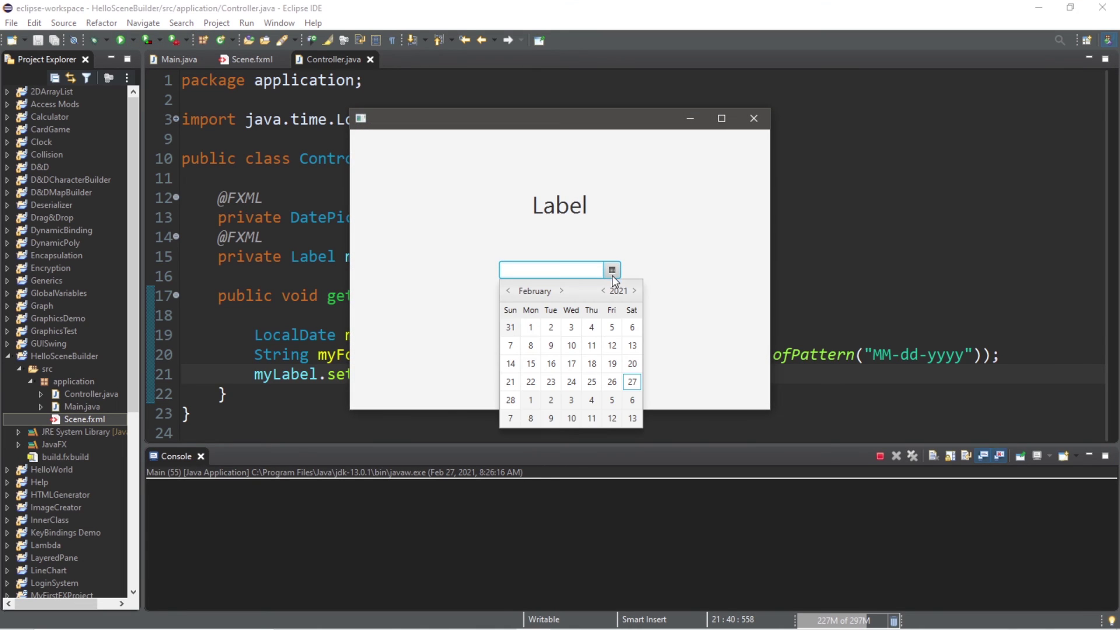
left_click(531, 400)
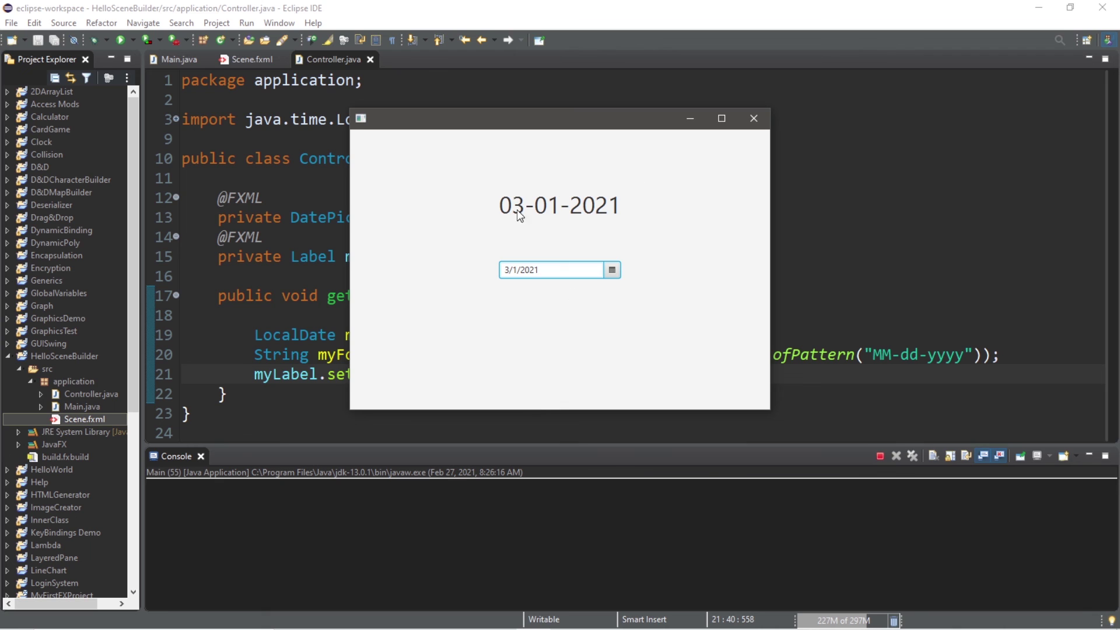
left_click_drag(633, 116, 691, 86)
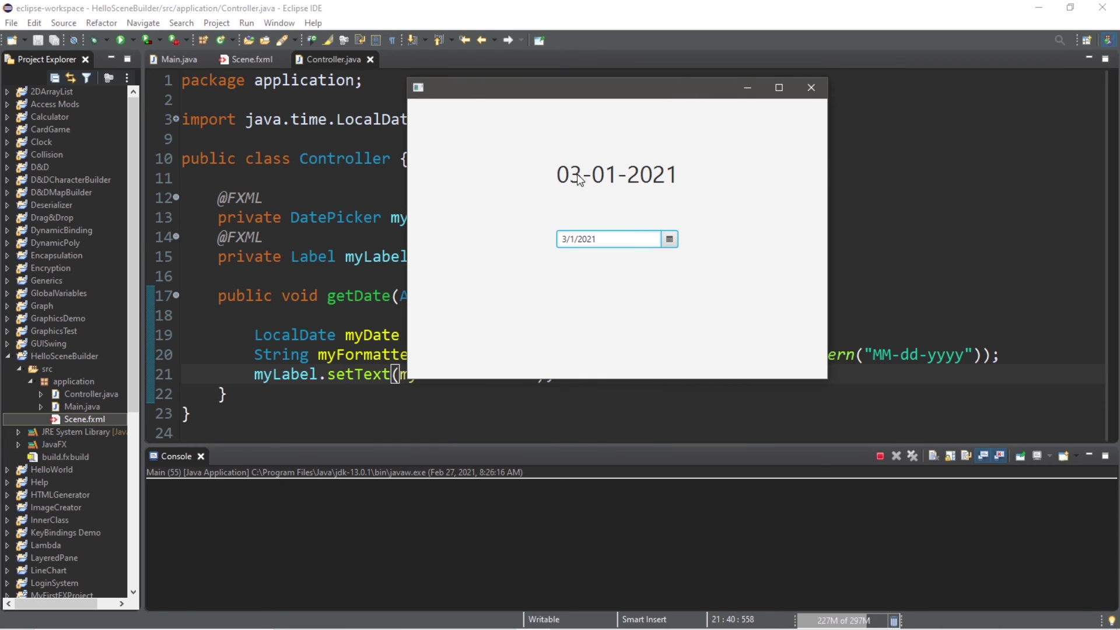
left_click(812, 87)
Change the pattern to "MMM-dd-yyyy", rerun the app, and pick March 1, 2021.
left_click(884, 355)
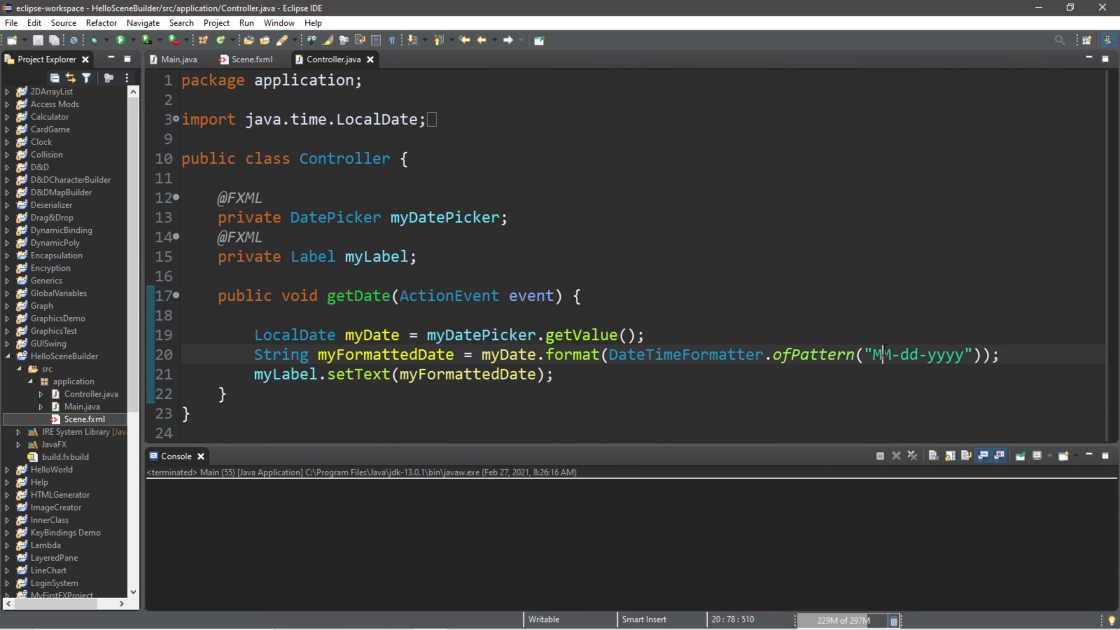
type("M")
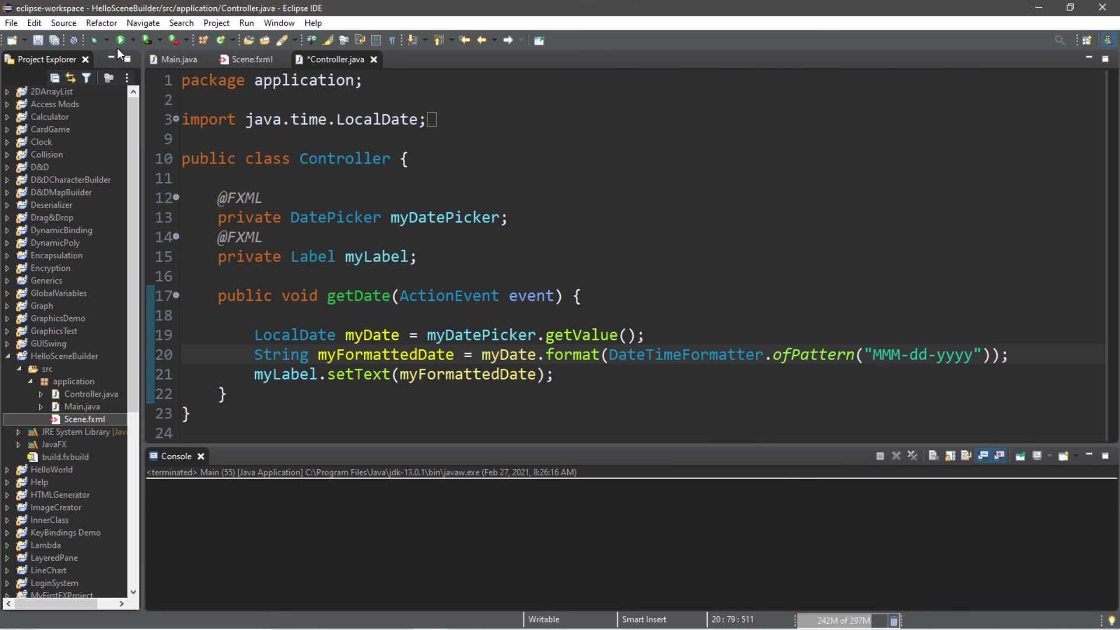
left_click(118, 44)
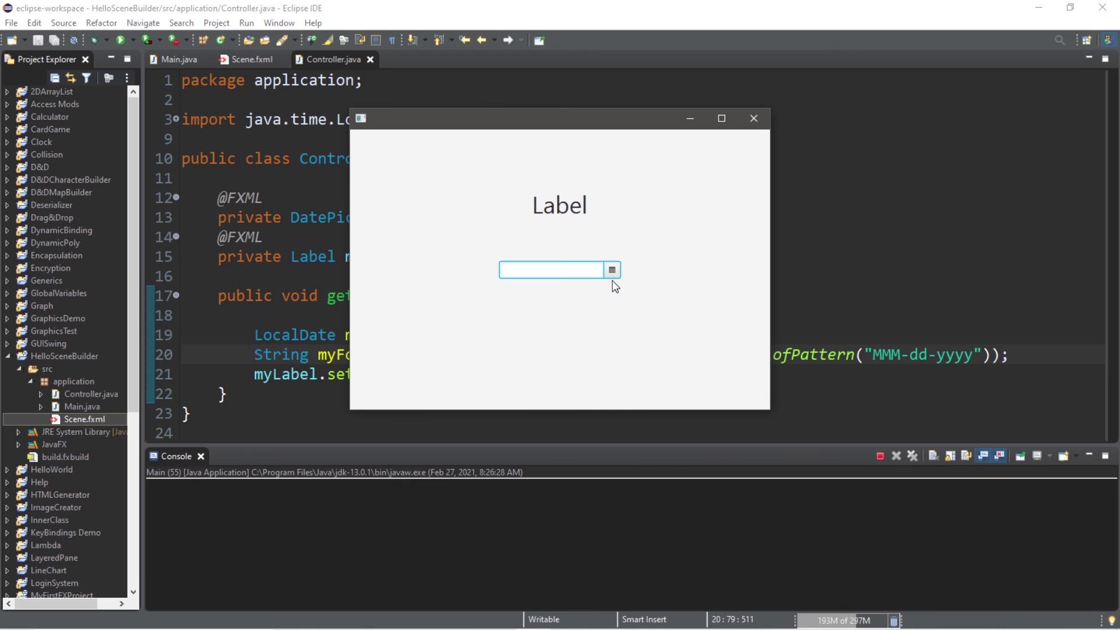
left_click(612, 279)
left_click(535, 396)
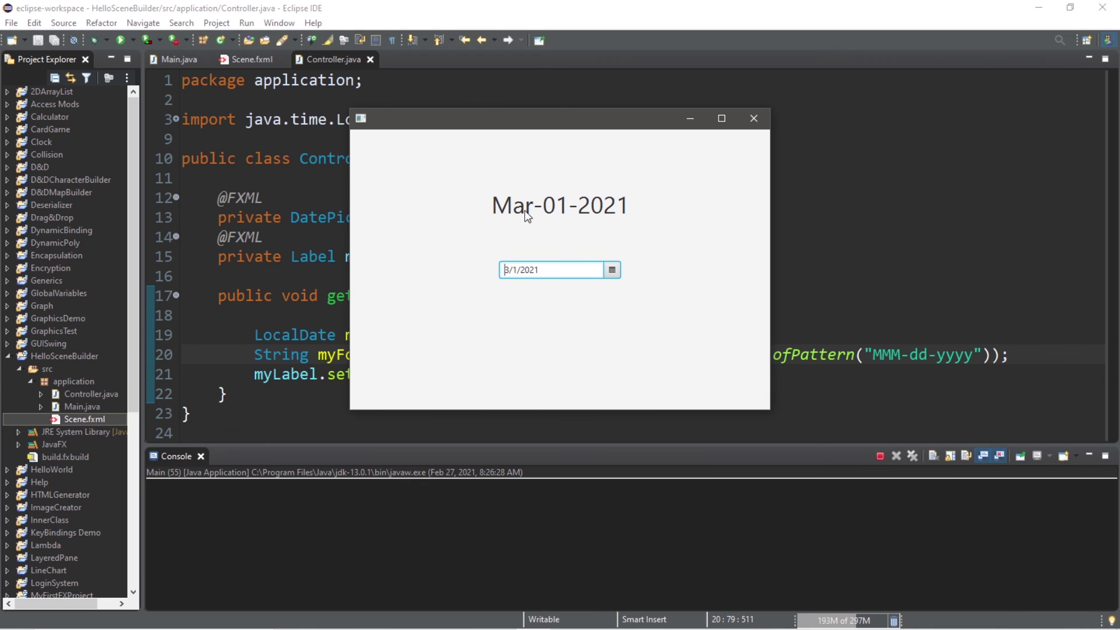
Move the app window, then pick March 1, 2022 so the label reads Mar-01-2022.
left_click_drag(551, 125, 563, 146)
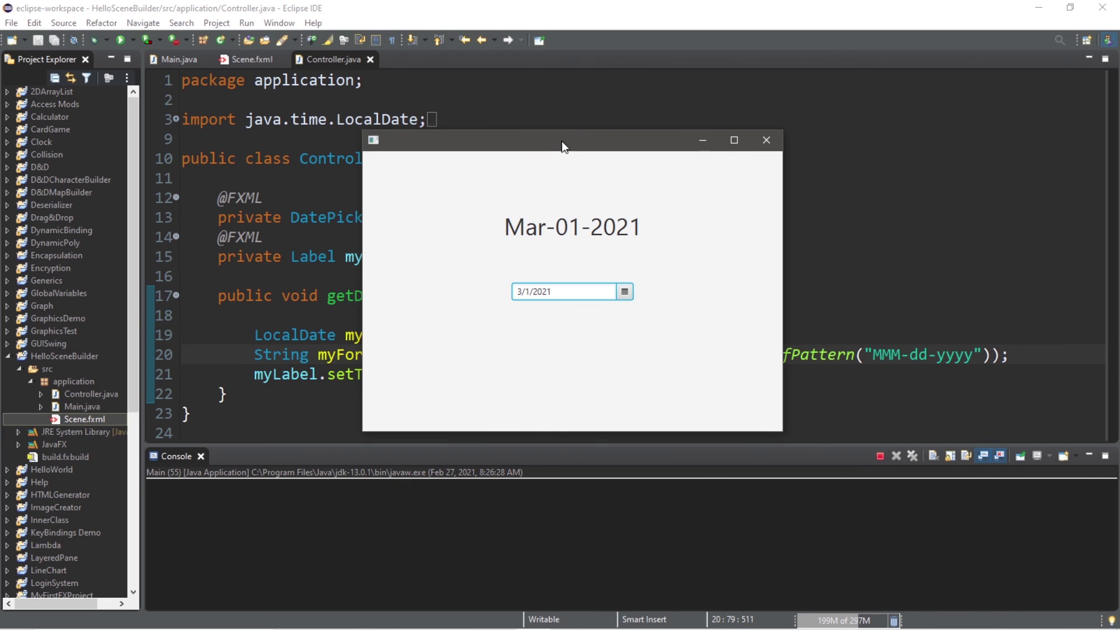
left_click(626, 292)
left_click(647, 314)
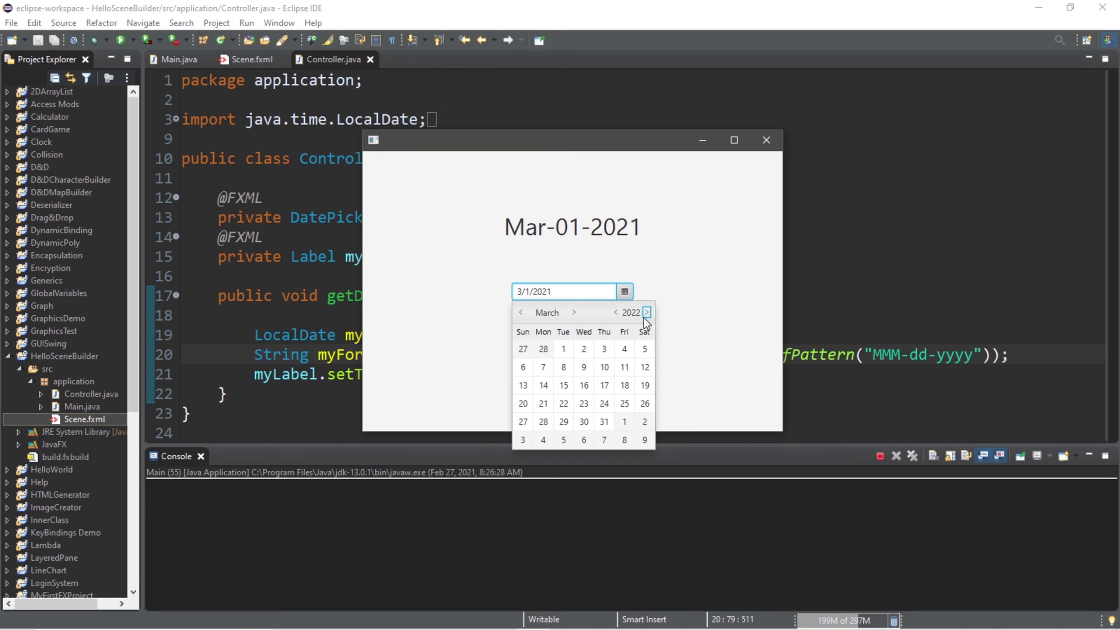
left_click(565, 350)
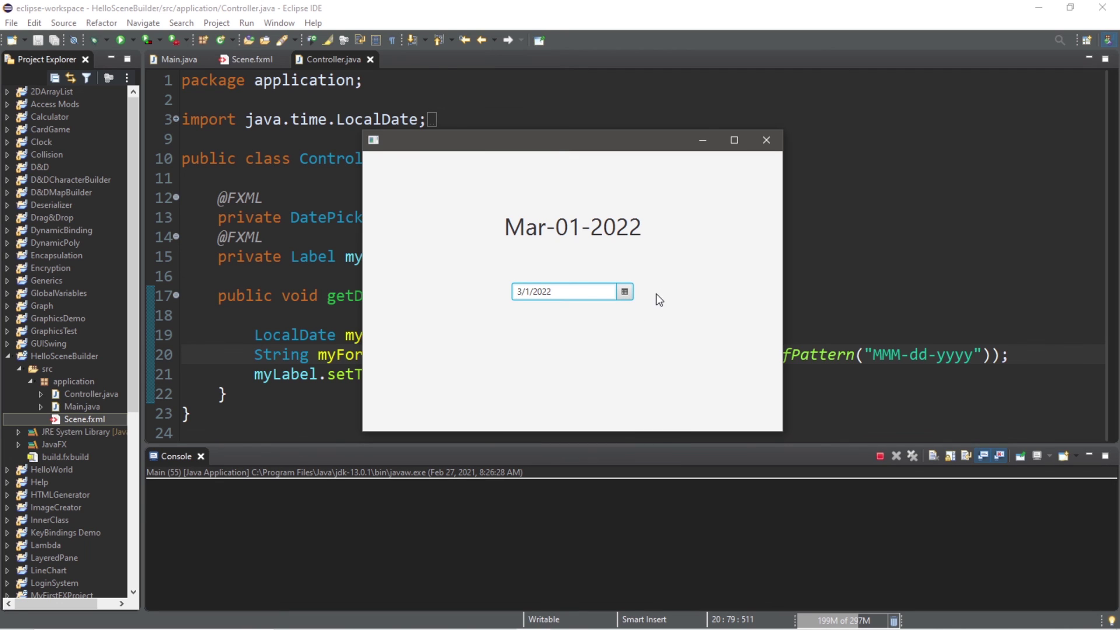